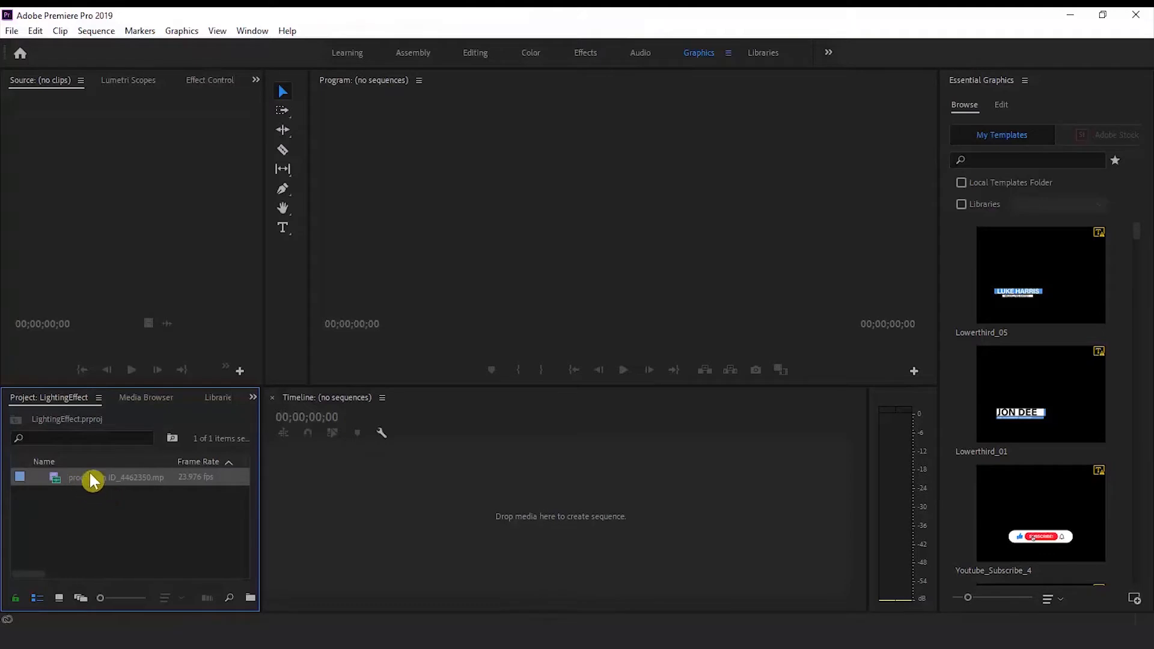
Show the project media as thumbnails and create a sequence from the clip production ID_4462350.mp4
mouse_move(117, 483)
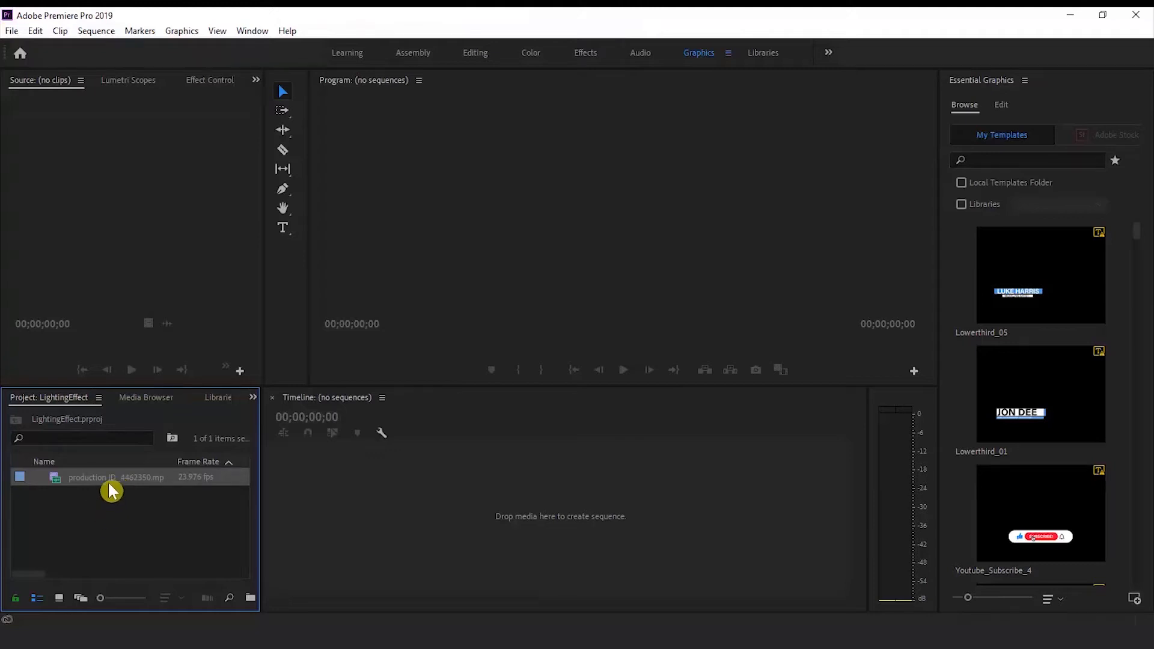
click(59, 599)
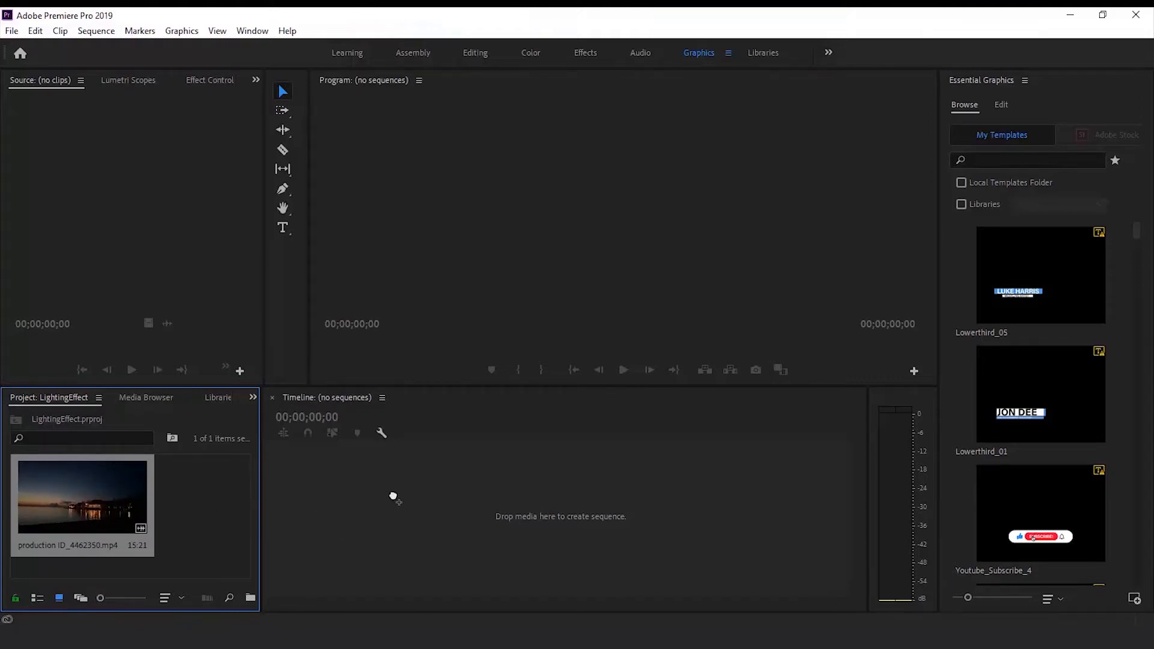
drag(400, 497, 402, 493)
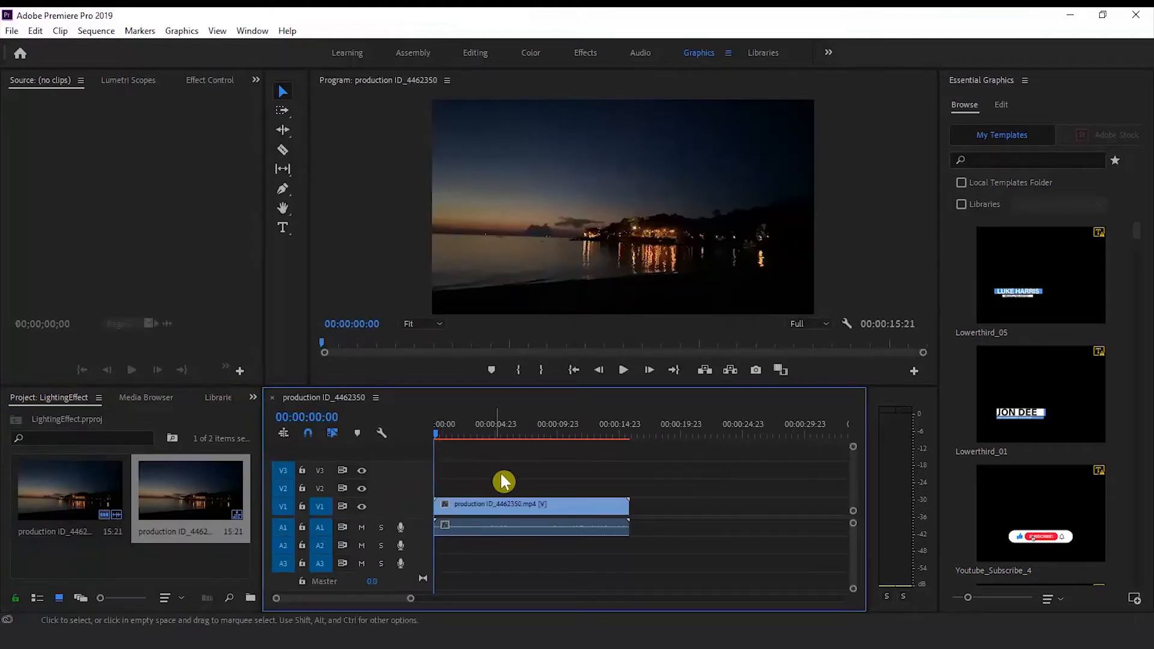
drag(439, 433, 423, 487)
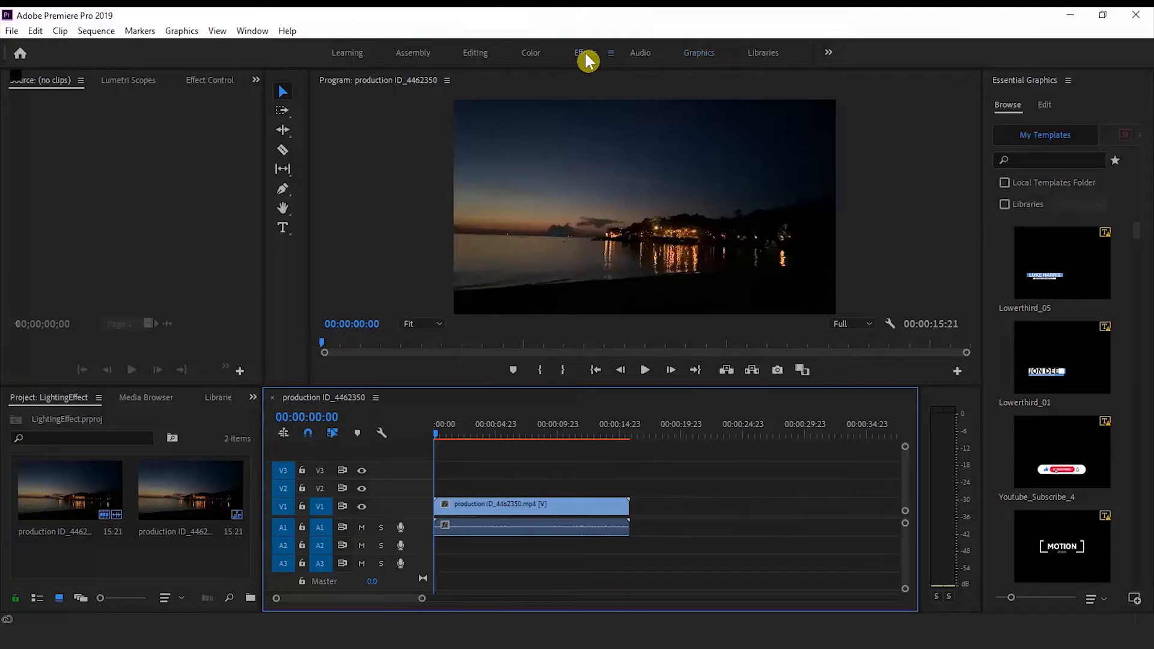
Apply the Lighting Effects video effect from the Adjust group to the clip on V1
click(585, 54)
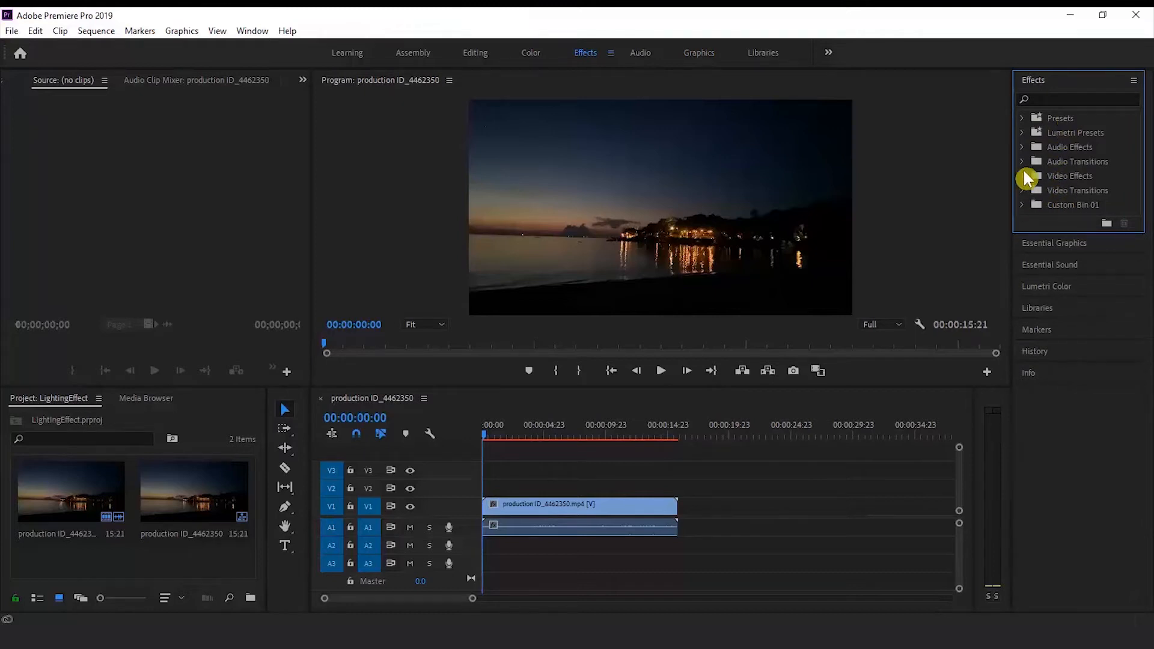
click(1026, 177)
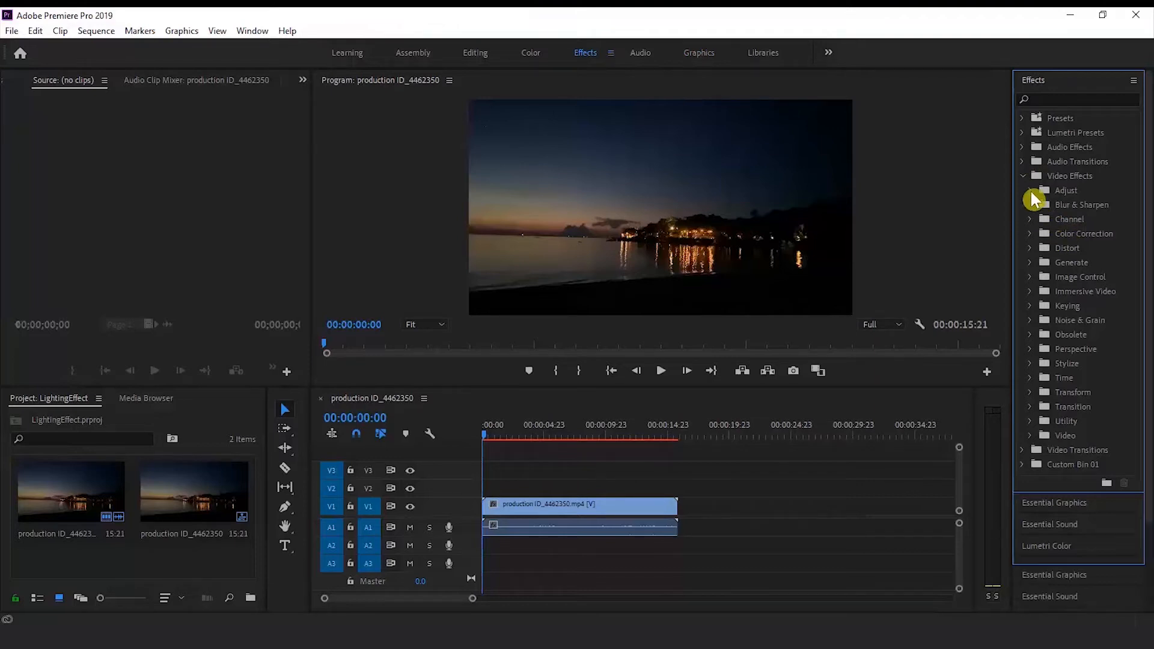
click(1031, 192)
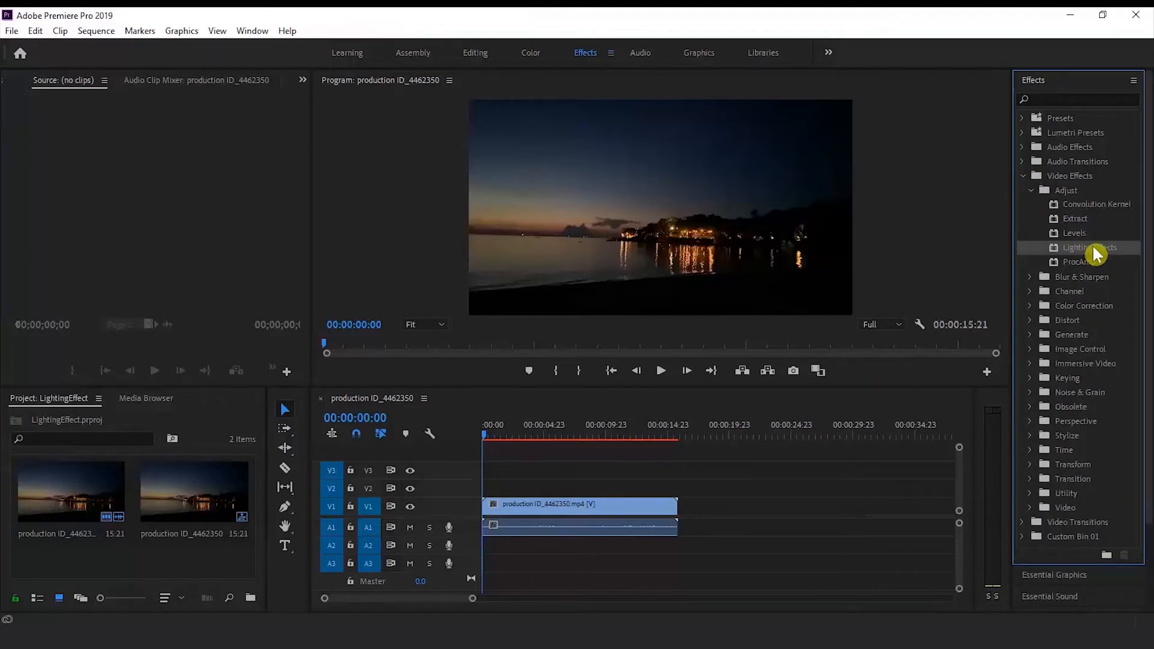
drag(1096, 255, 654, 510)
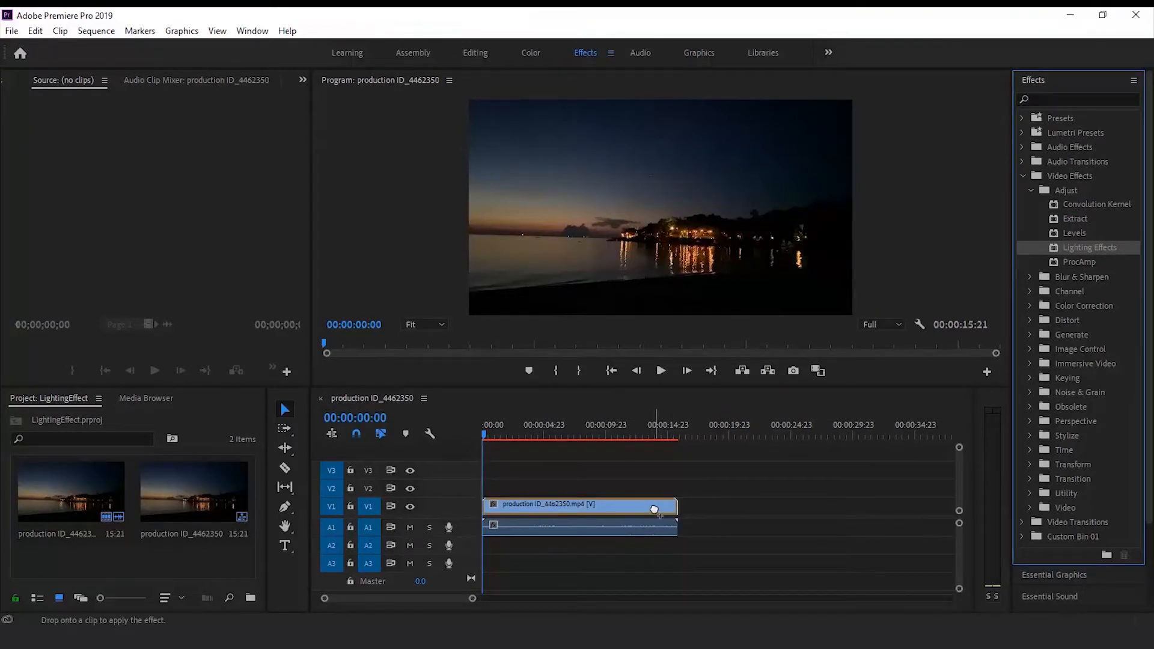
drag(654, 510, 654, 509)
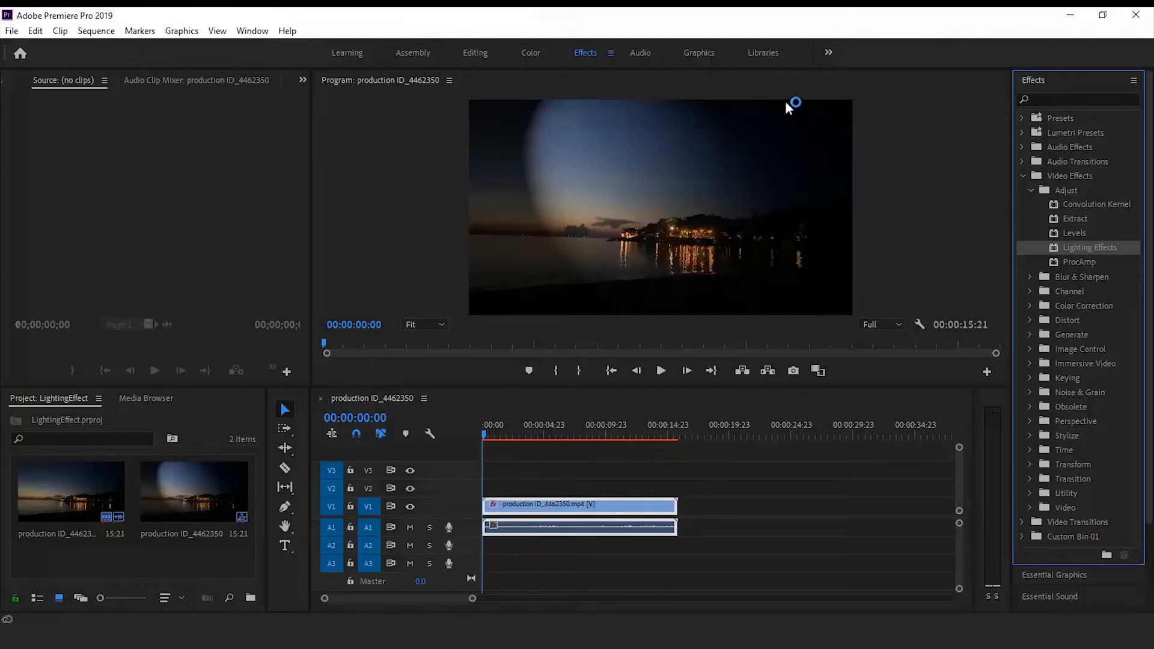
Switch to the Editing workspace and select the Lighting Effects effect of the V1 clip
click(475, 53)
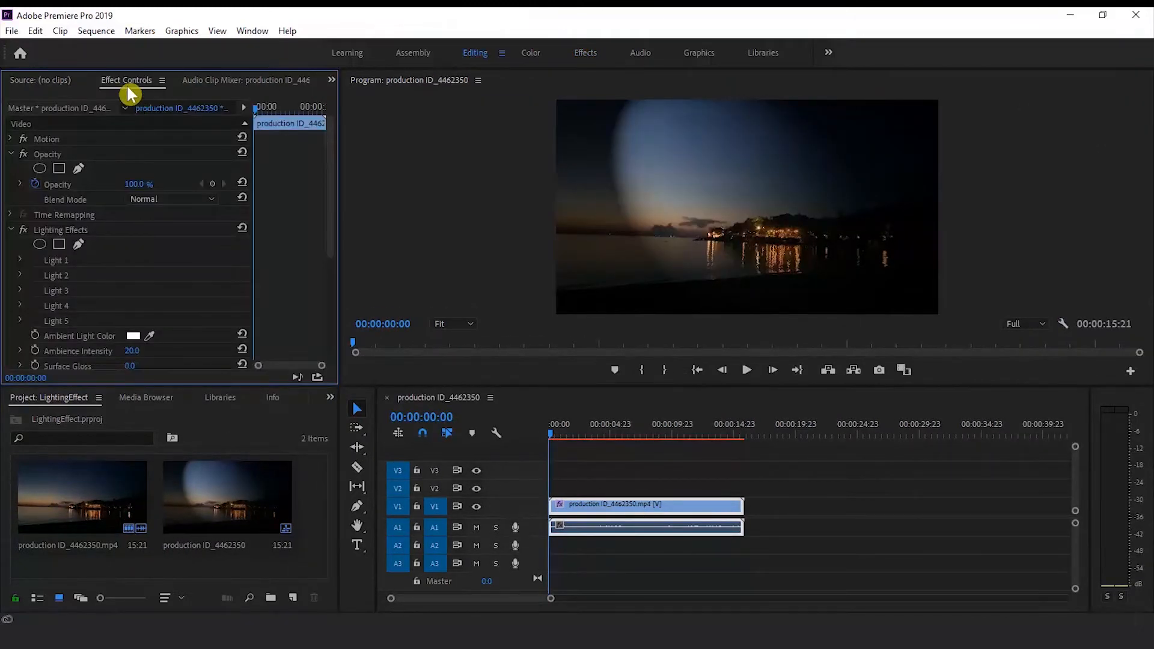
click(12, 231)
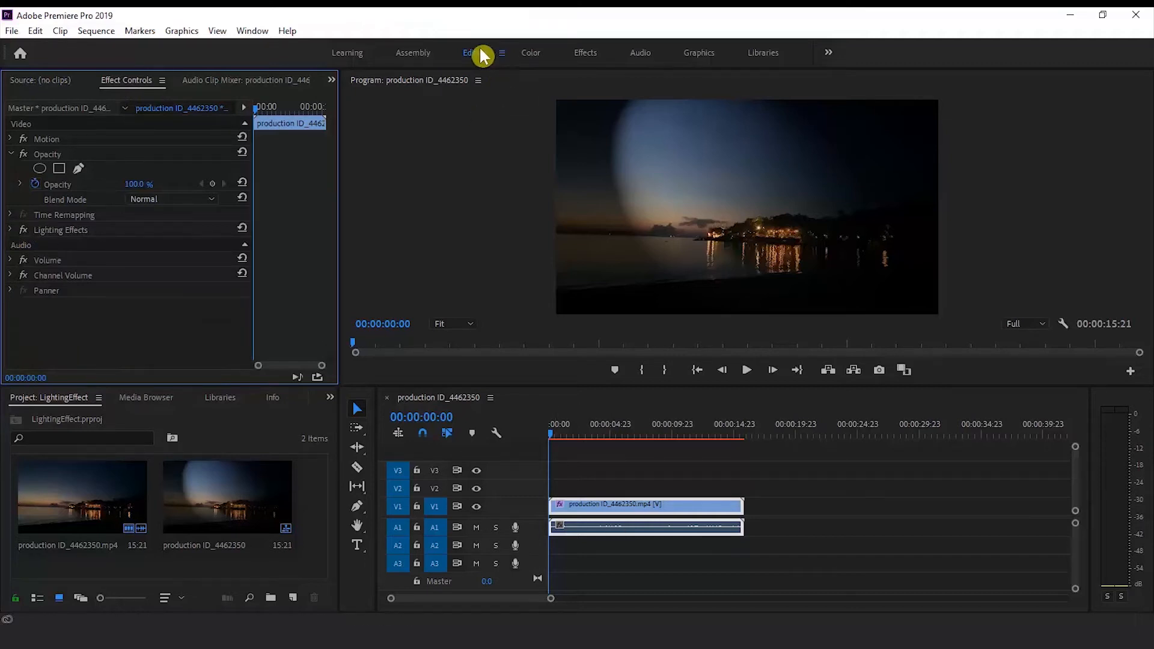
click(77, 232)
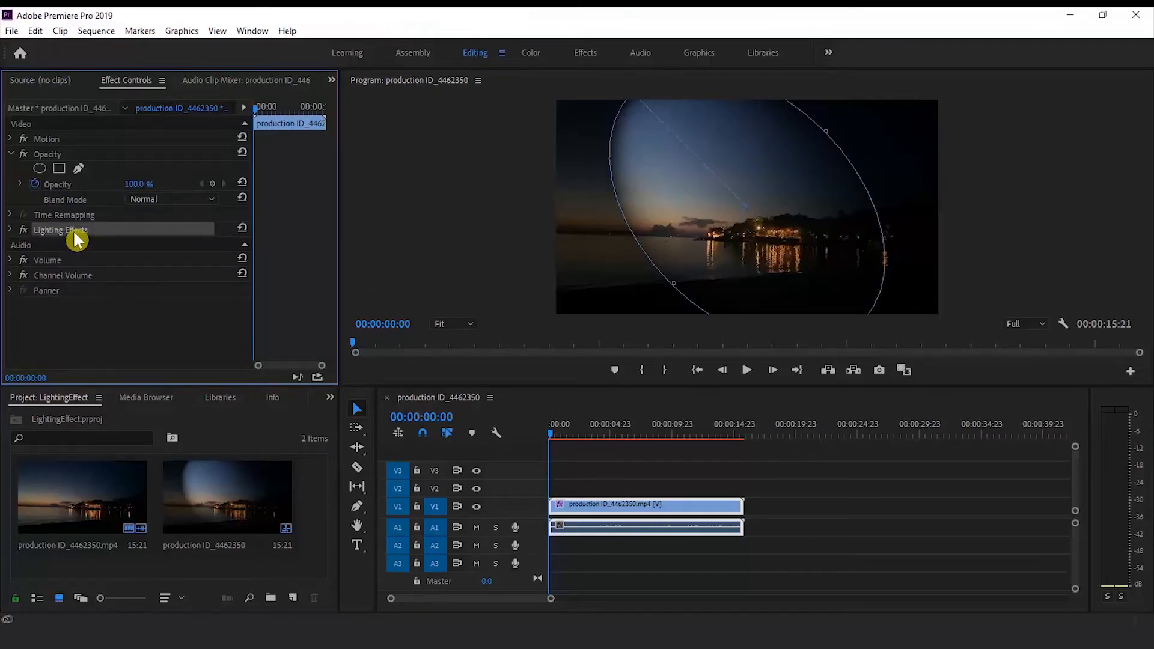
click(621, 515)
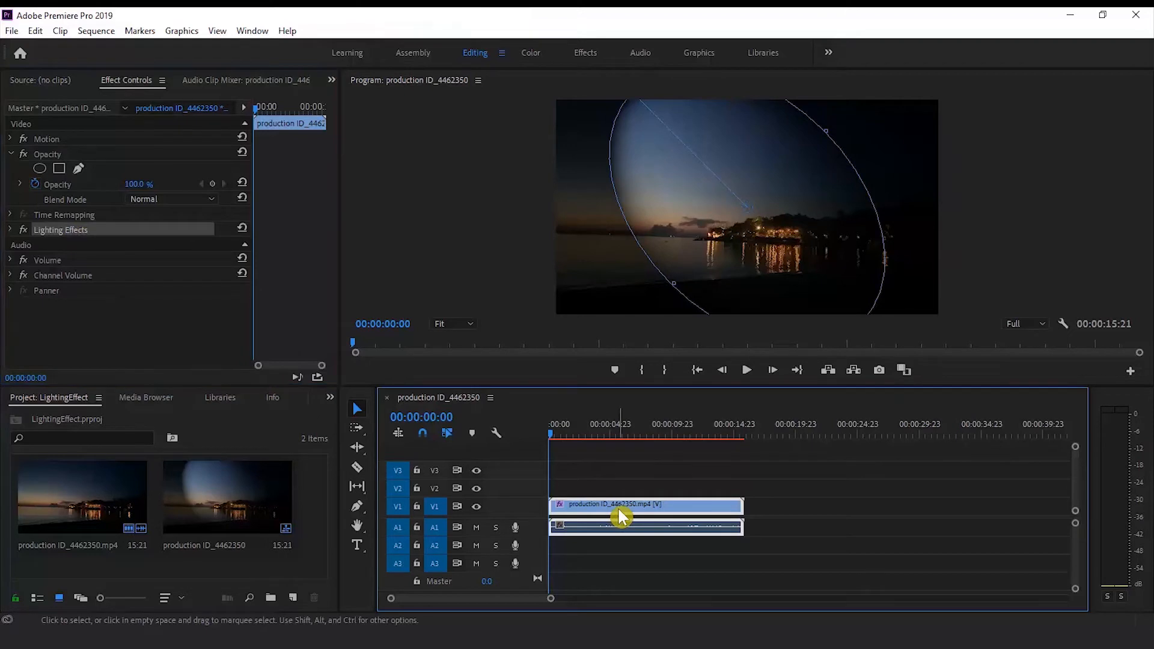
Compare the clip with Lighting Effects disabled and enabled, and review the effect's mask tools and light parameters
click(23, 231)
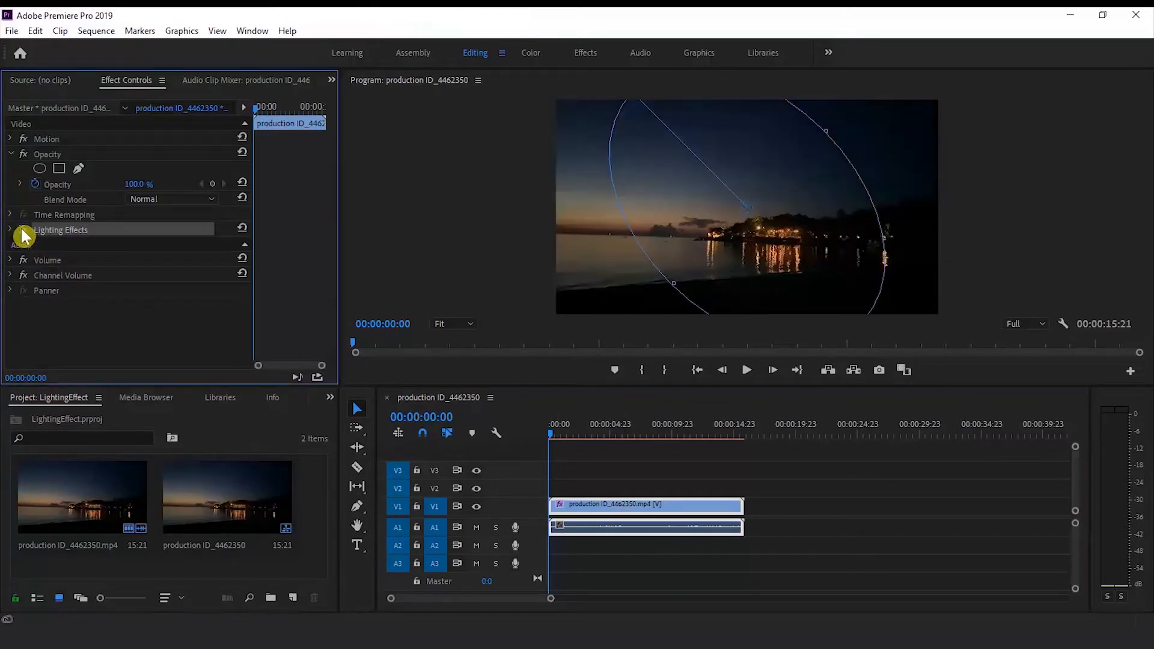
click(23, 233)
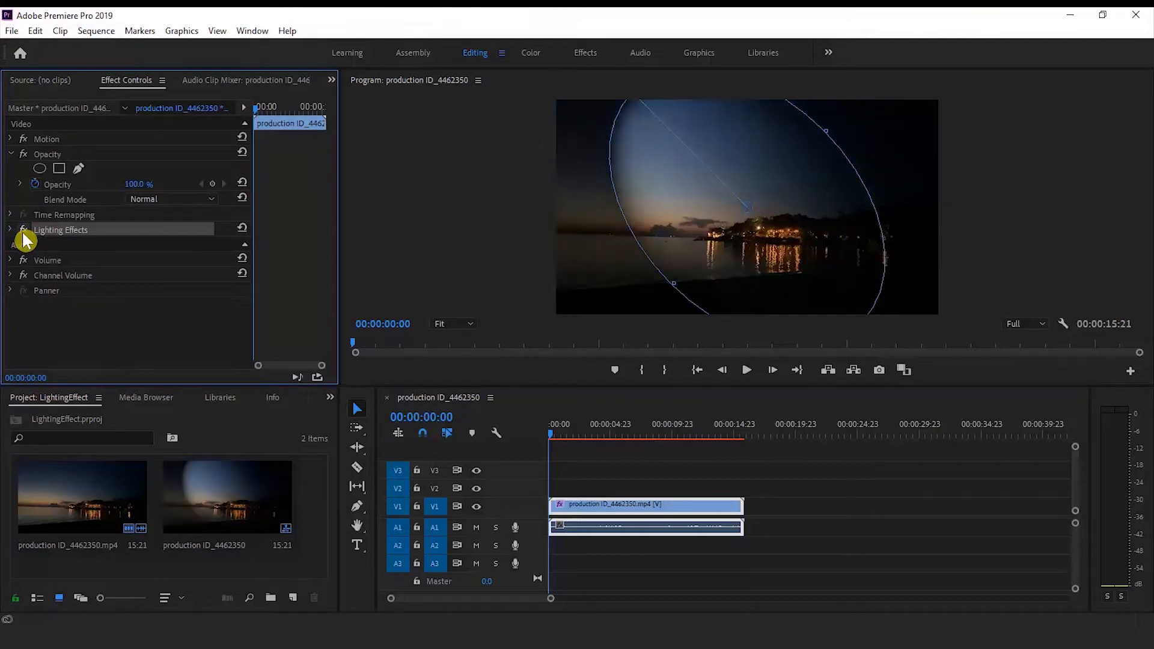
click(23, 232)
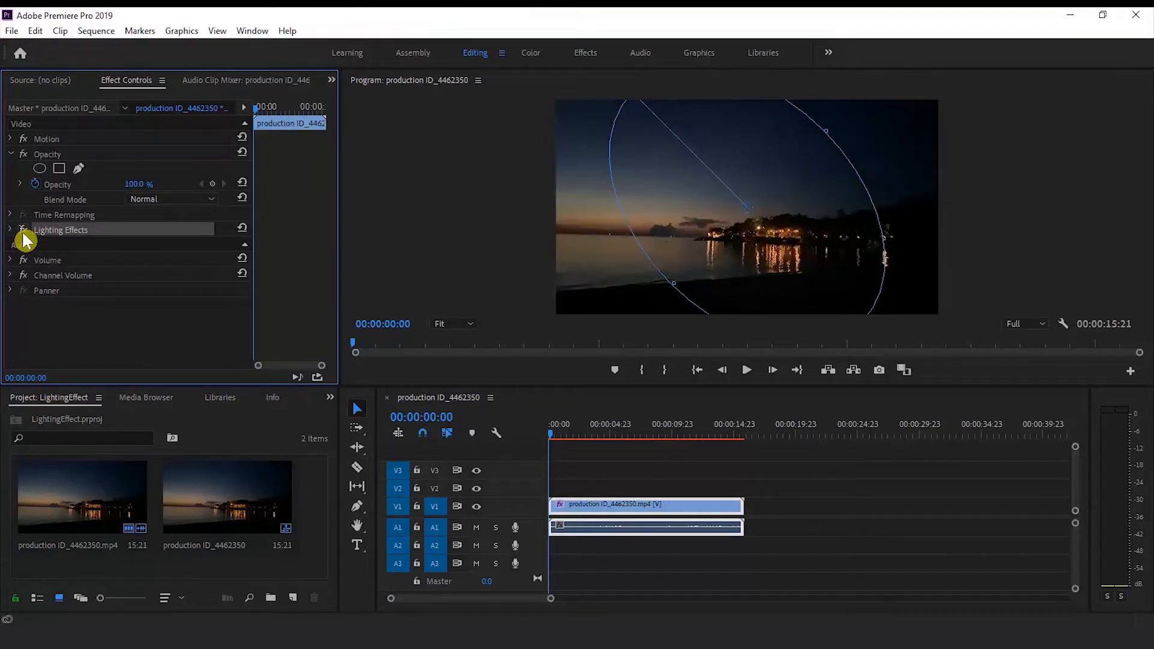
click(23, 234)
click(11, 231)
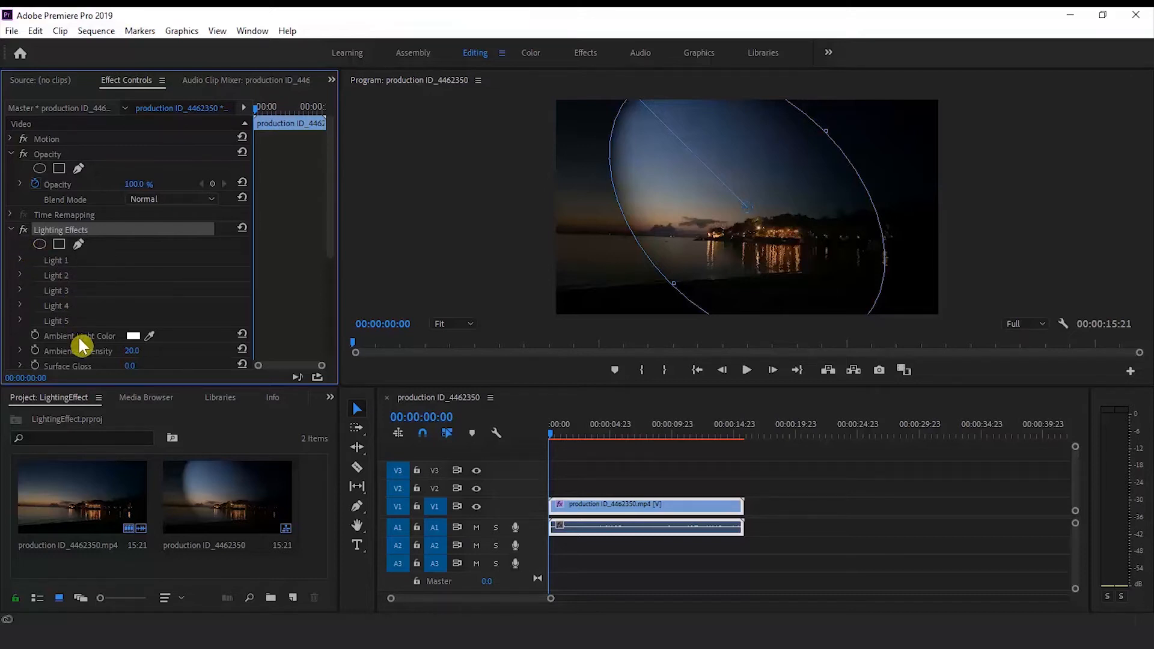
scroll(82, 343, down, 3)
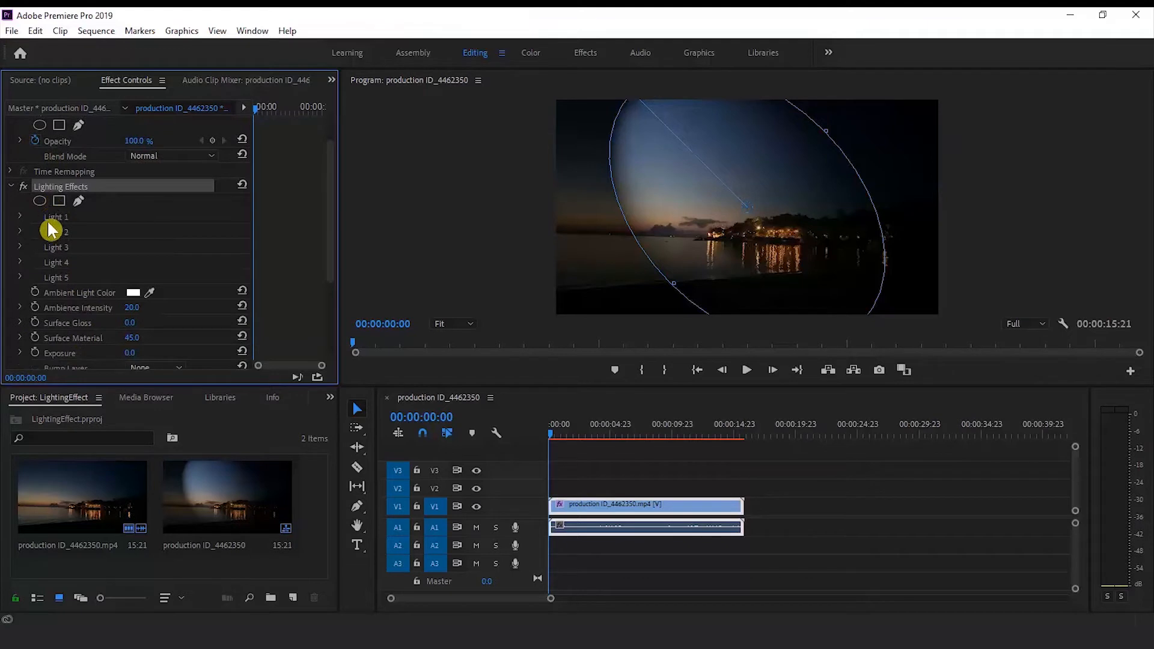
scroll(56, 291, down, 1)
scroll(55, 291, up, 4)
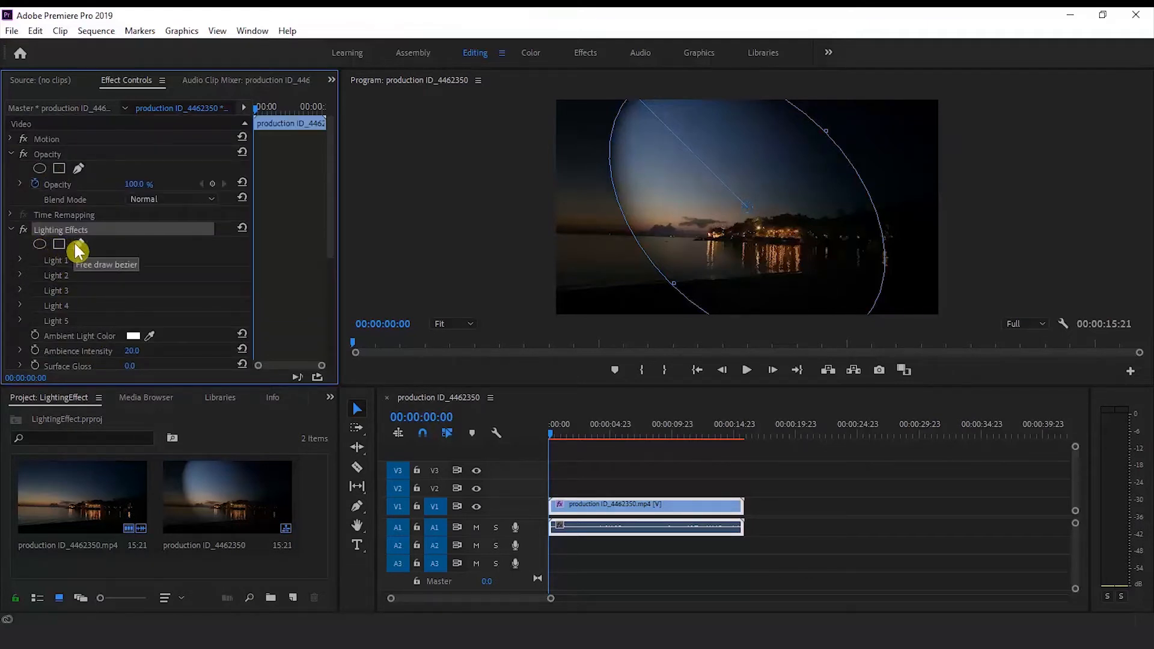
Try an elliptical mask on Lighting Effects, stretching it wider and taller over the sky and horizon
click(40, 244)
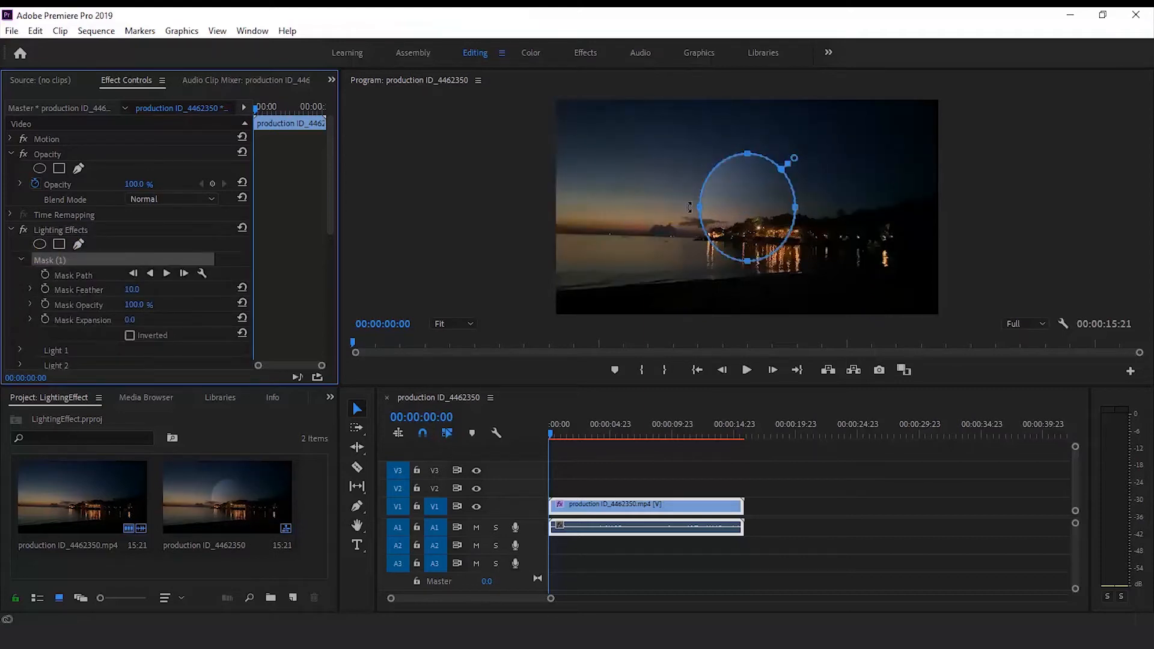
drag(699, 209, 631, 213)
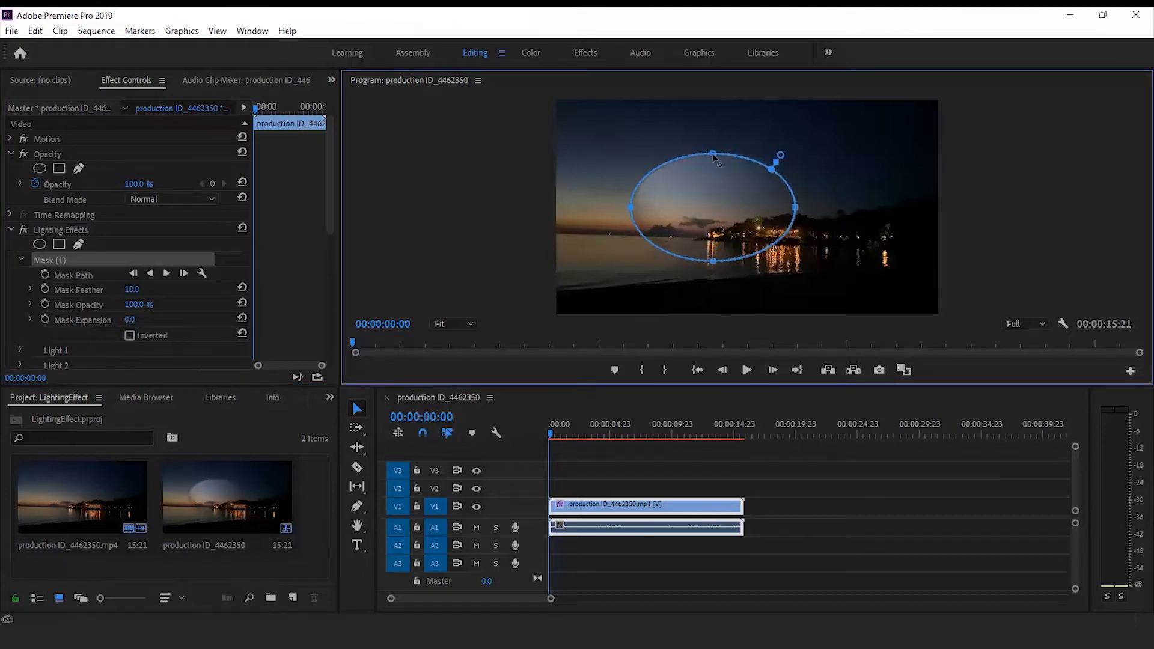
drag(713, 153, 713, 126)
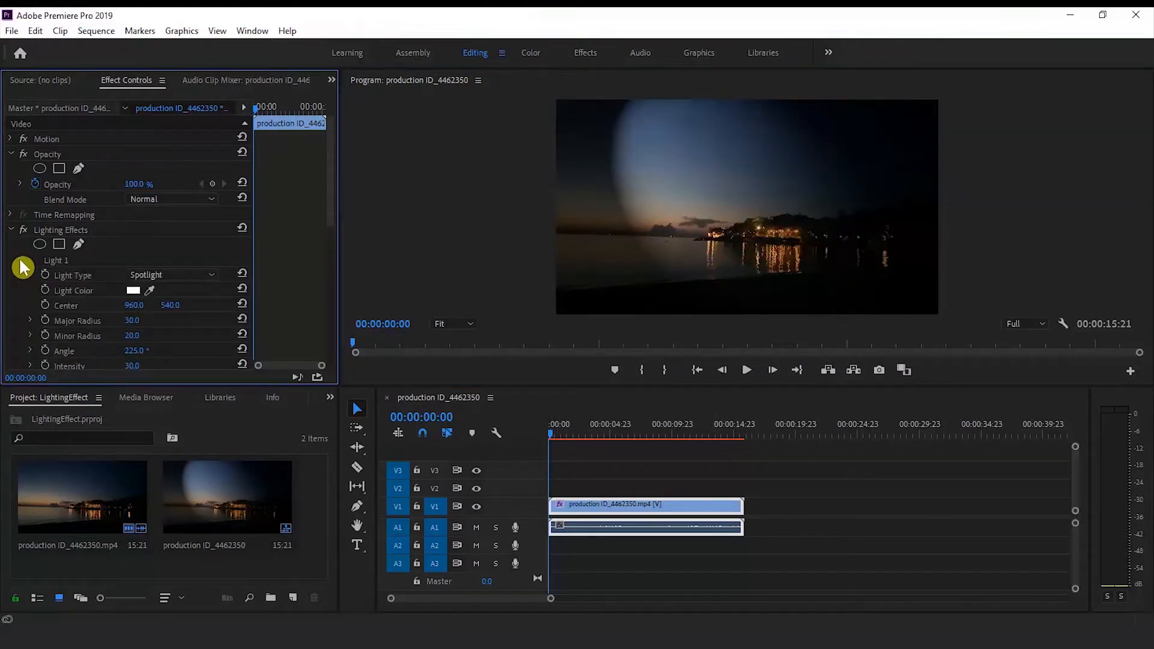
Try the None and Directional light types on Light 1, and undo both changes
drag(324, 186, 340, 233)
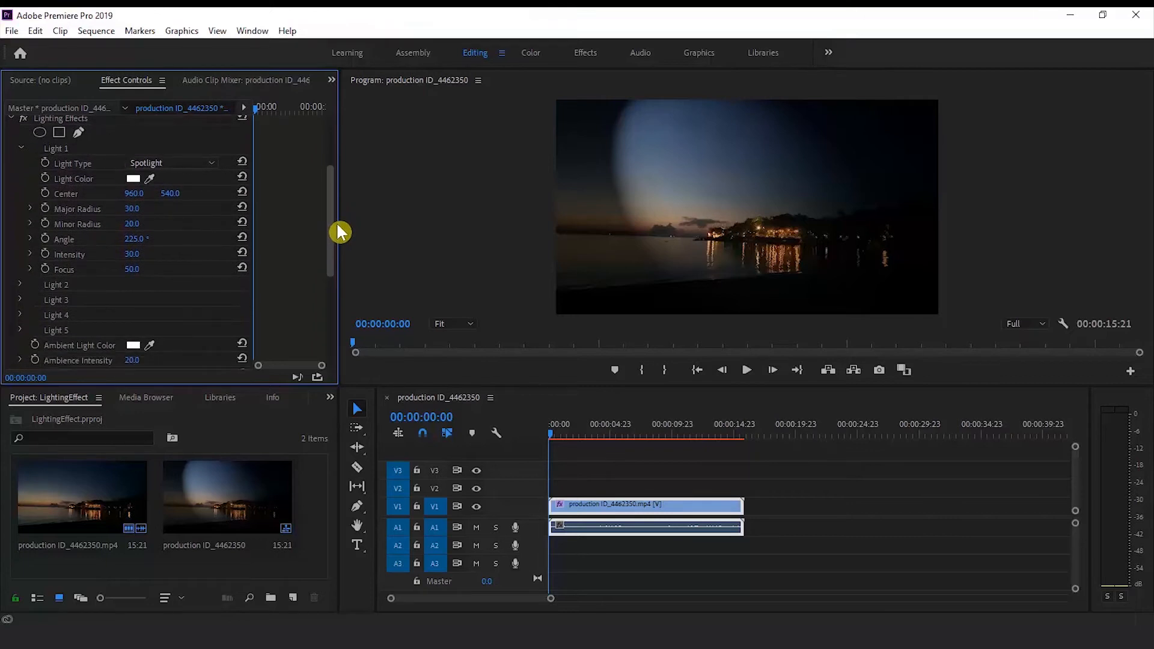
click(83, 164)
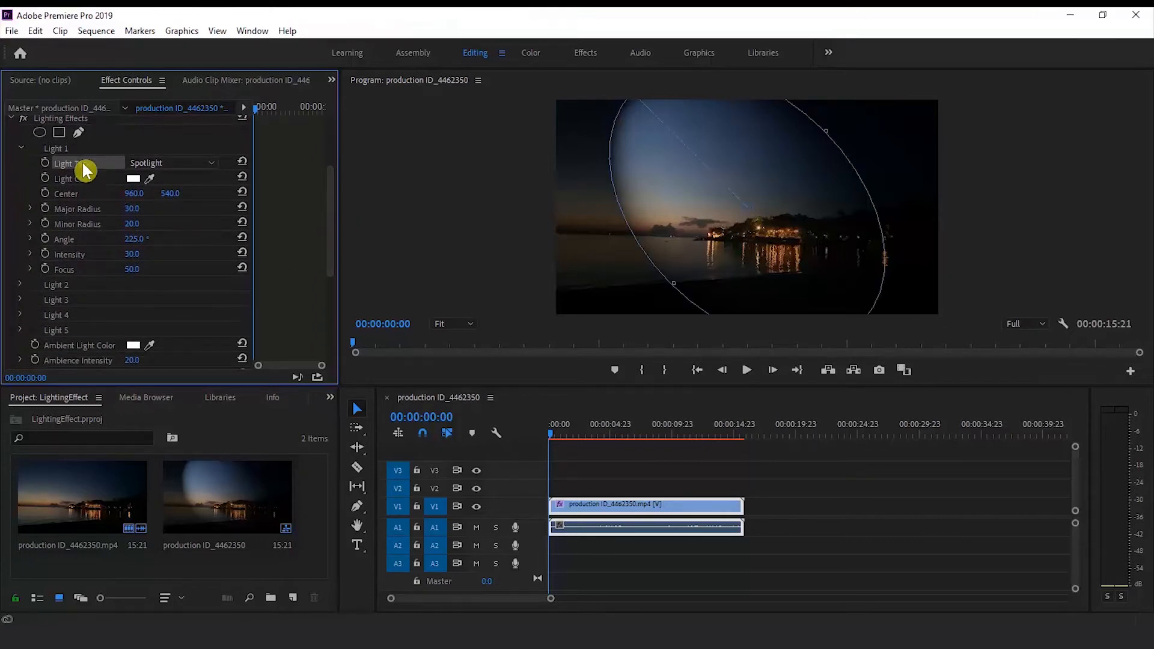
click(58, 146)
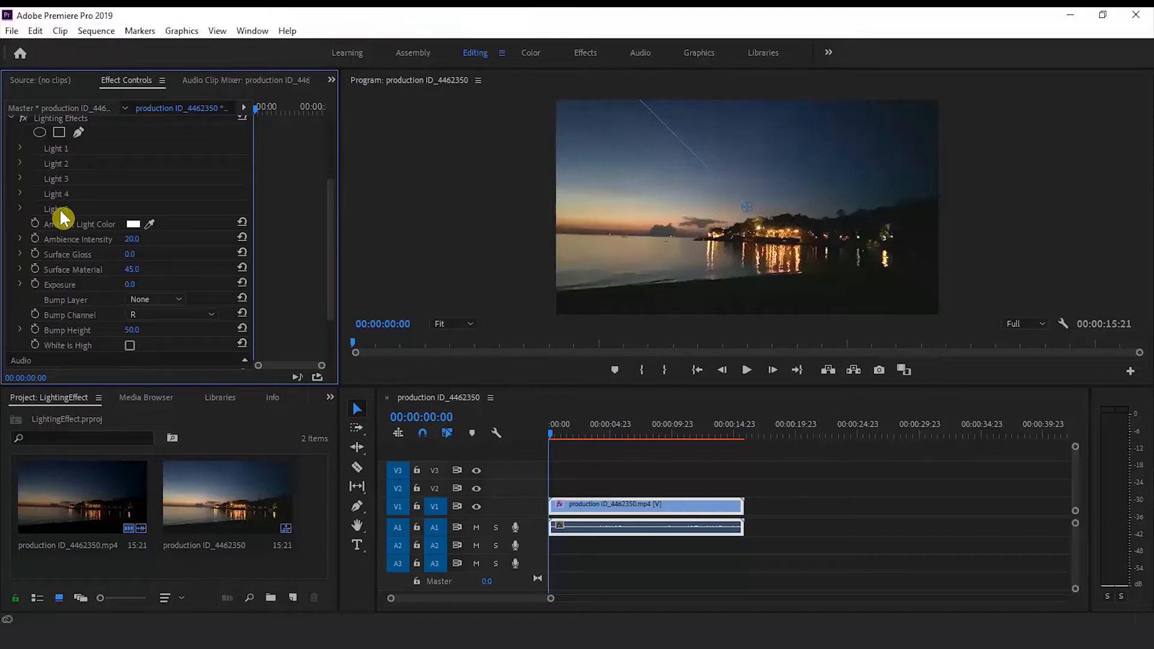
click(20, 149)
click(142, 162)
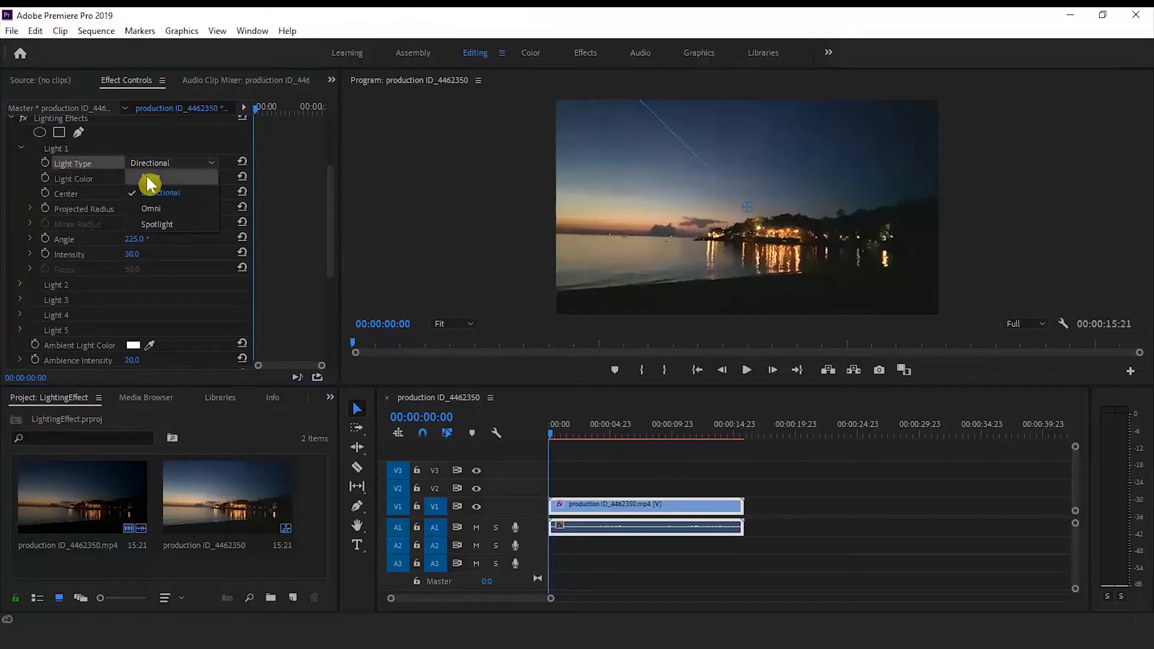
click(106, 168)
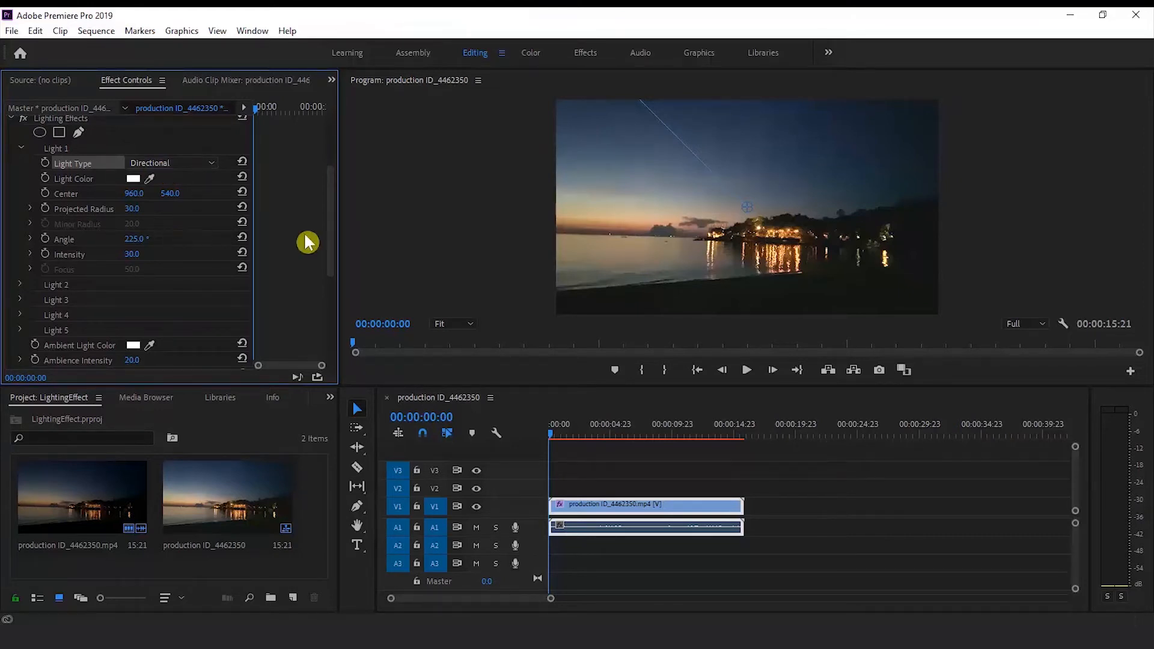
key(ctrl+z)
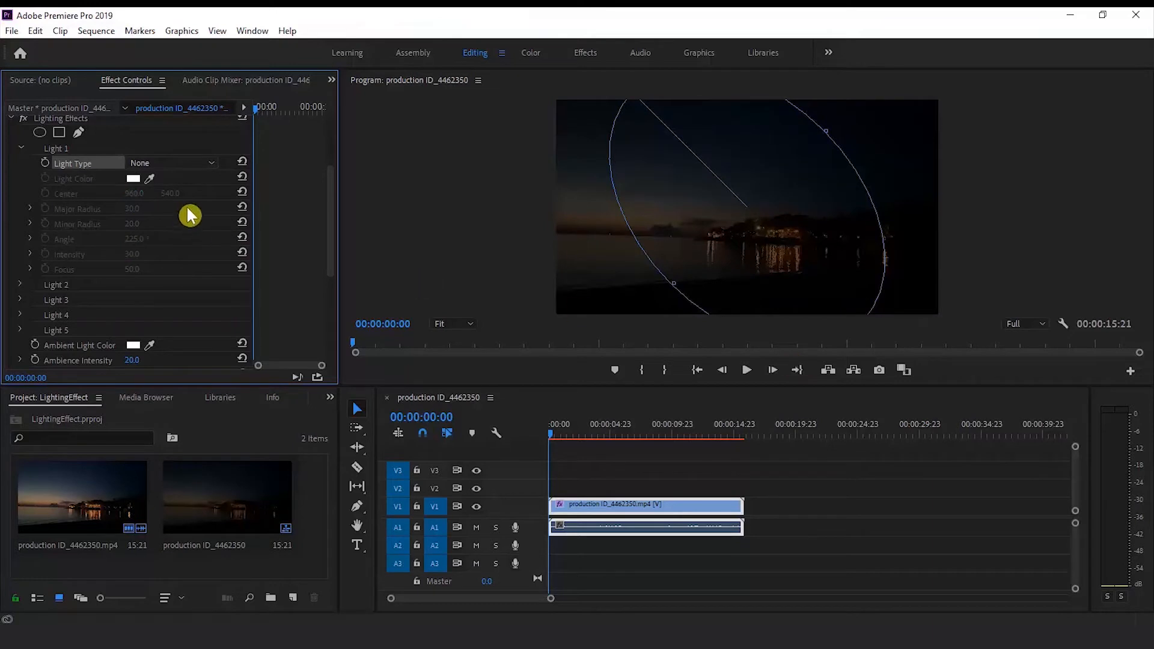
key(ctrl+z)
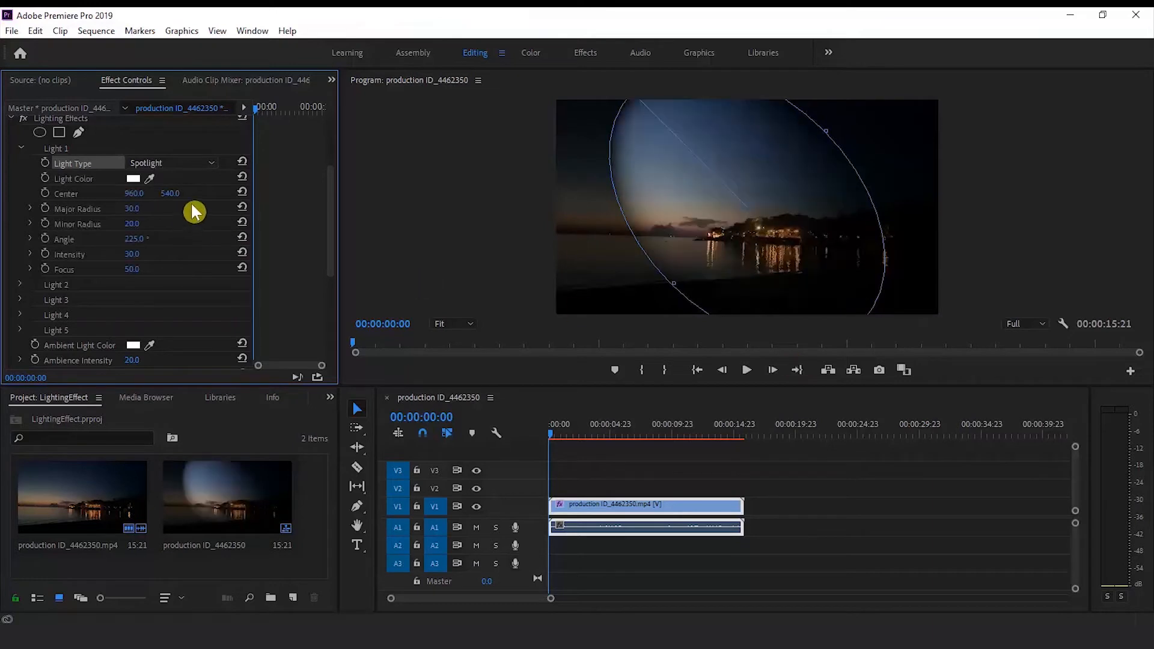
Set Light 1's light type to None for comparison and switch it to Directional
click(171, 168)
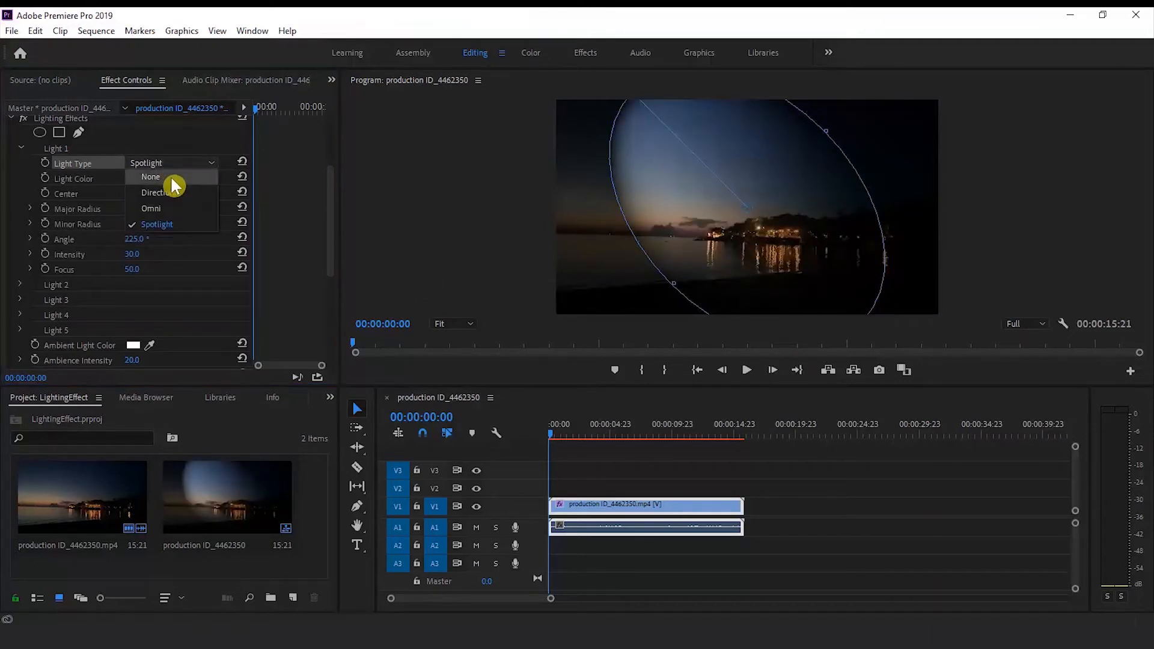
click(171, 176)
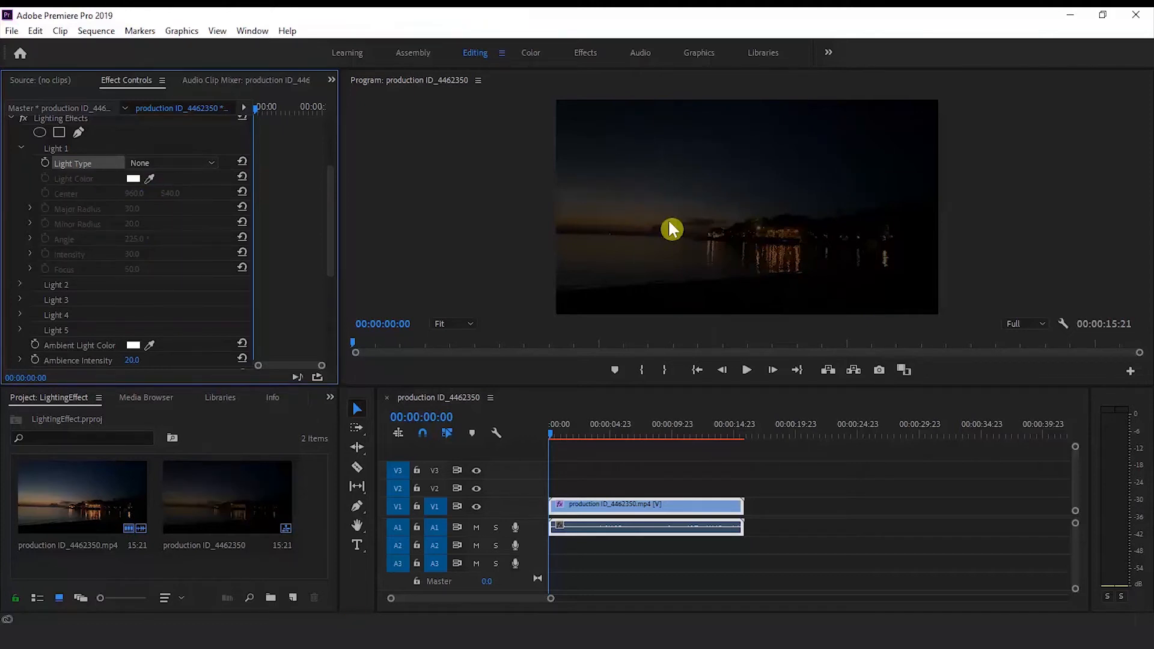
click(179, 164)
click(172, 198)
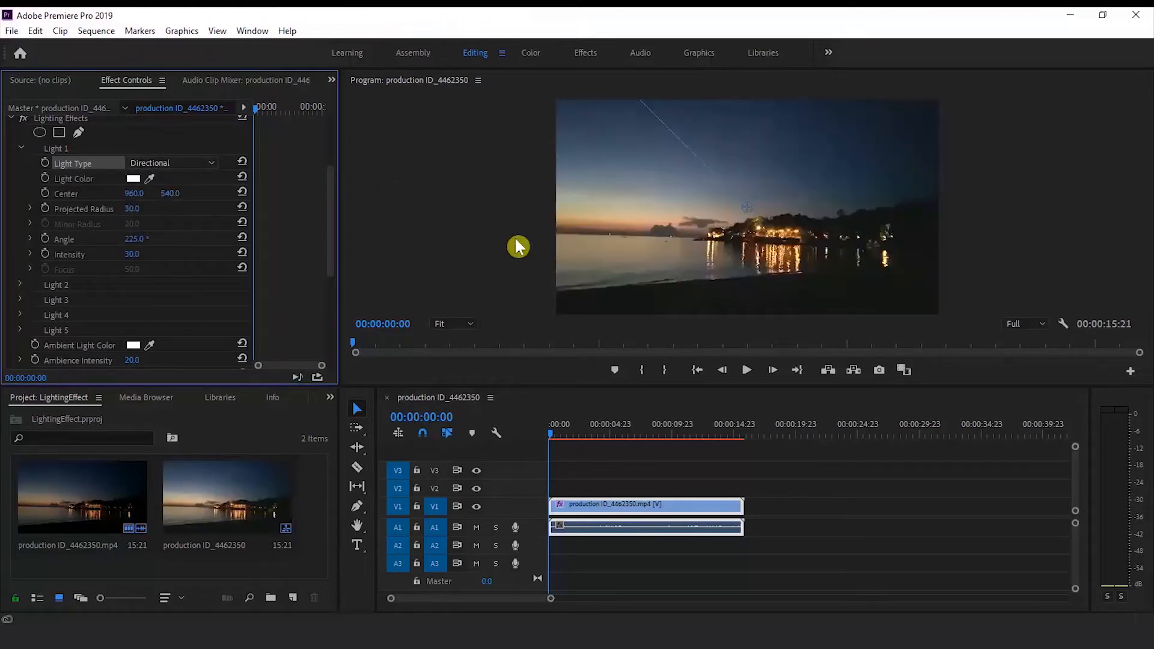
Move Light 1's center to about 1054, 812 on the water reflections and adjust its projected radius to about 36
drag(745, 210, 689, 162)
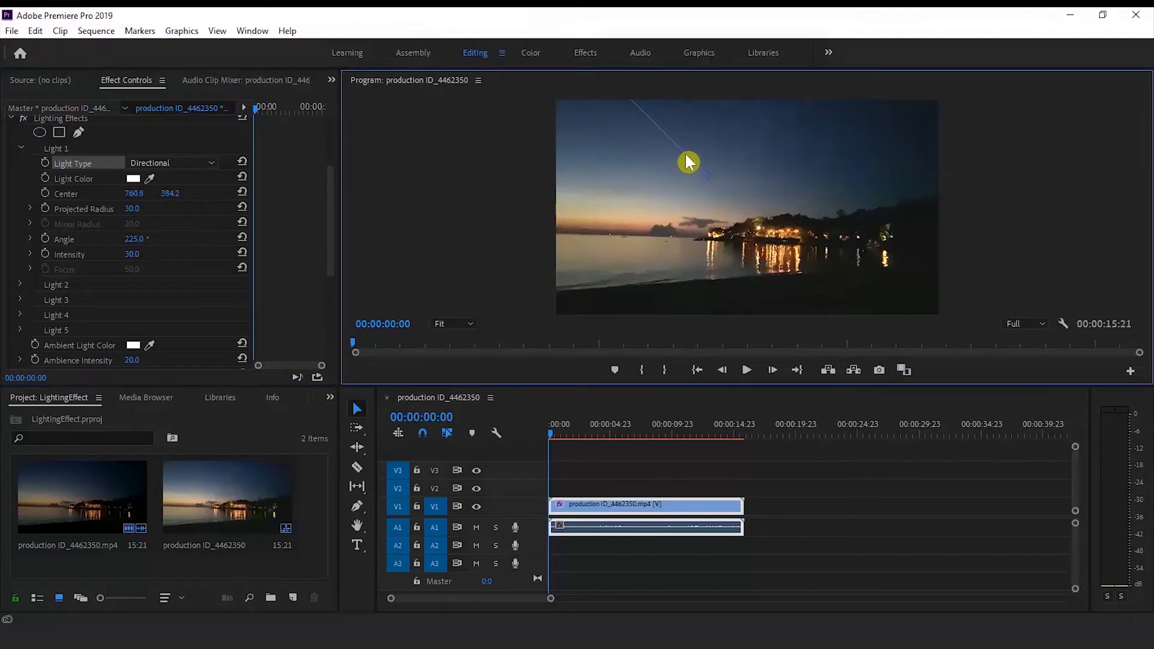
drag(709, 175, 766, 262)
drag(655, 148, 630, 138)
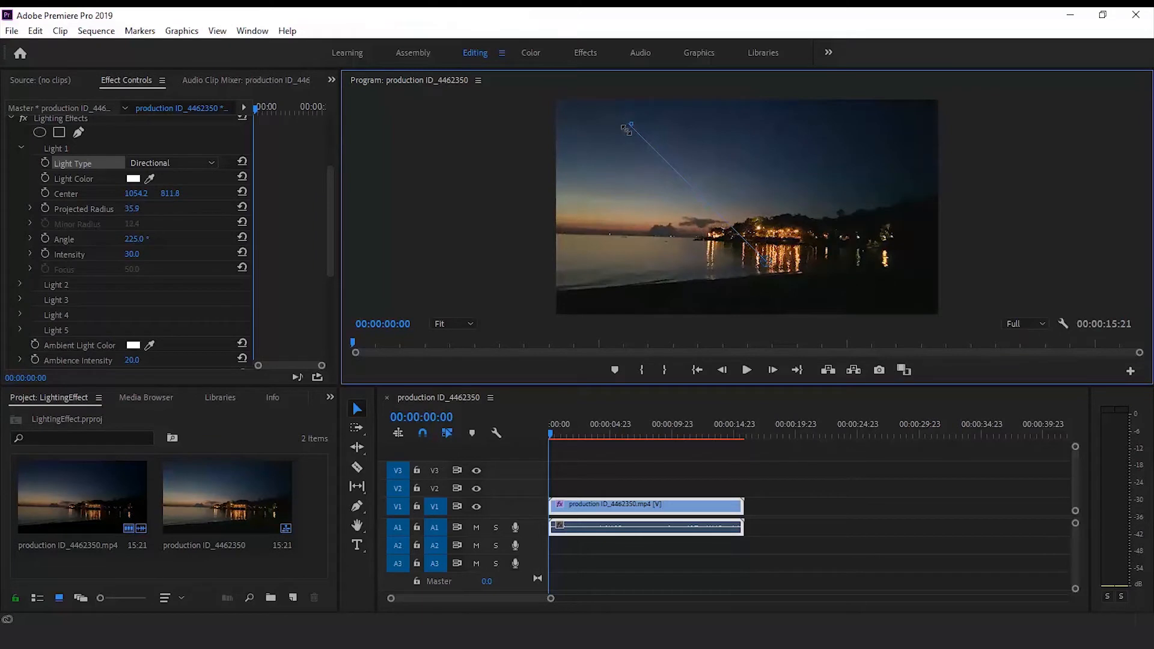
Try the Omni light type on Light 1 with its center moved to about 728, 547 above the horizon
click(154, 166)
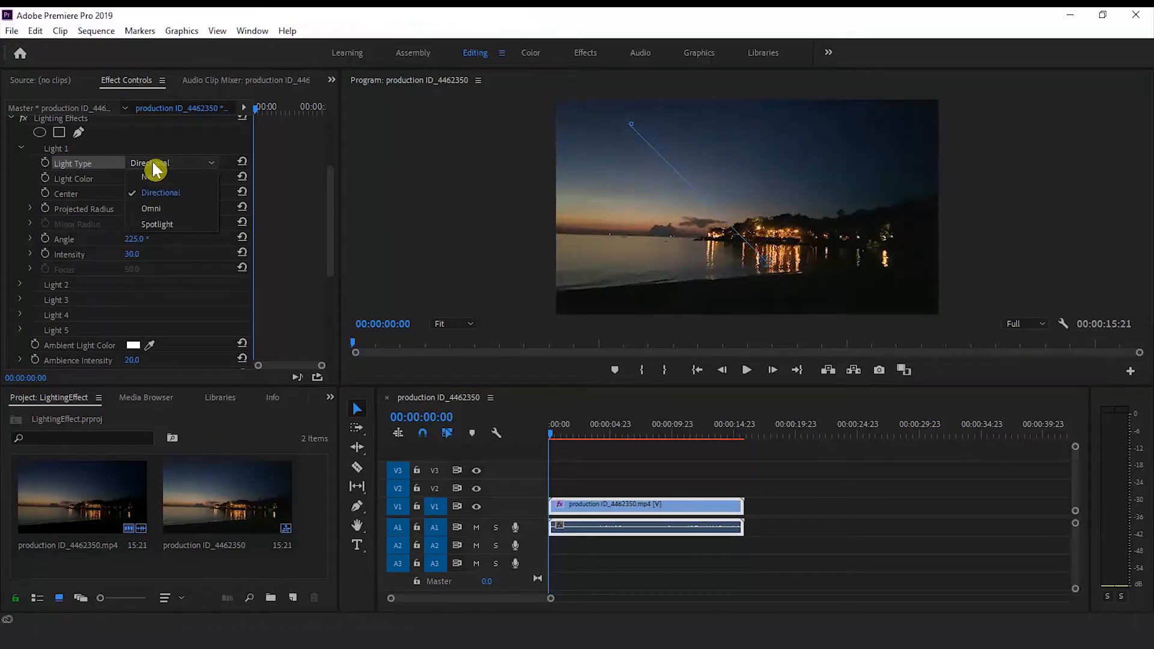
click(153, 208)
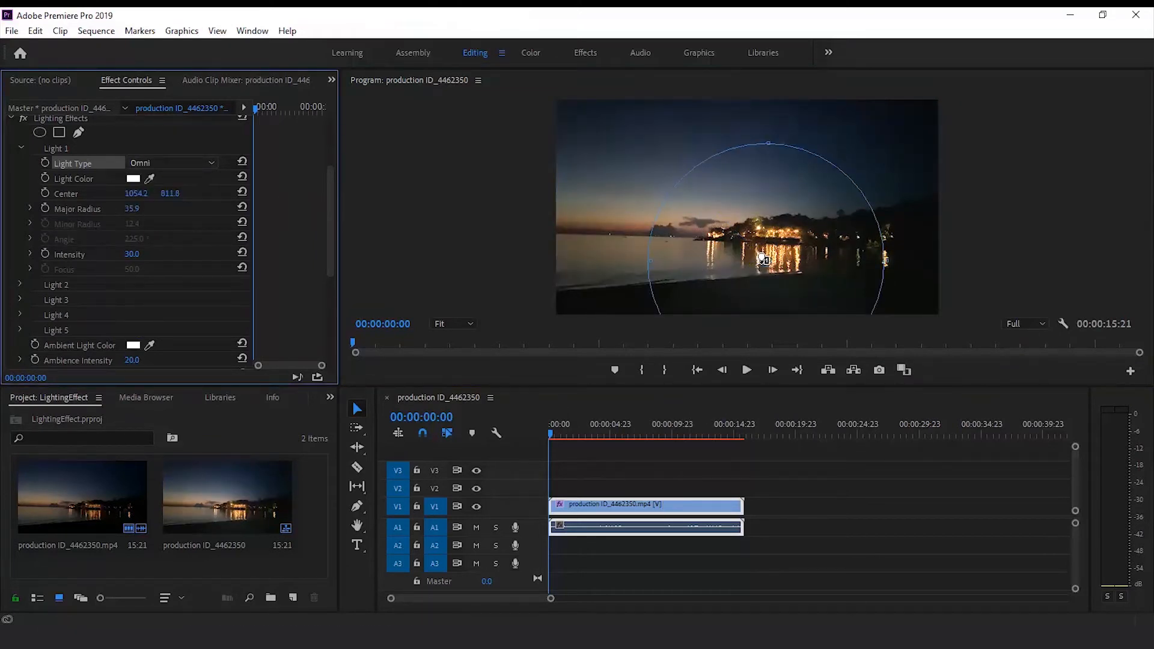
drag(768, 260, 701, 209)
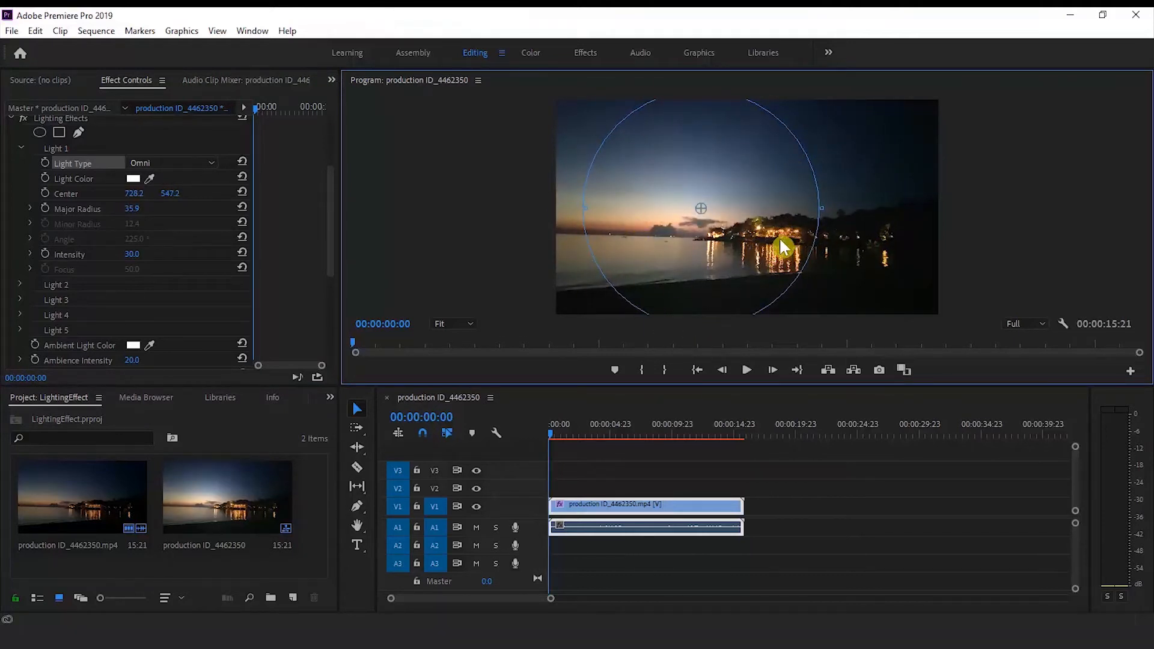
Switch Light 1 to Spotlight with a minor radius of about 12.6 and its center at about 1025, 609 near the shore lights
click(175, 164)
click(171, 226)
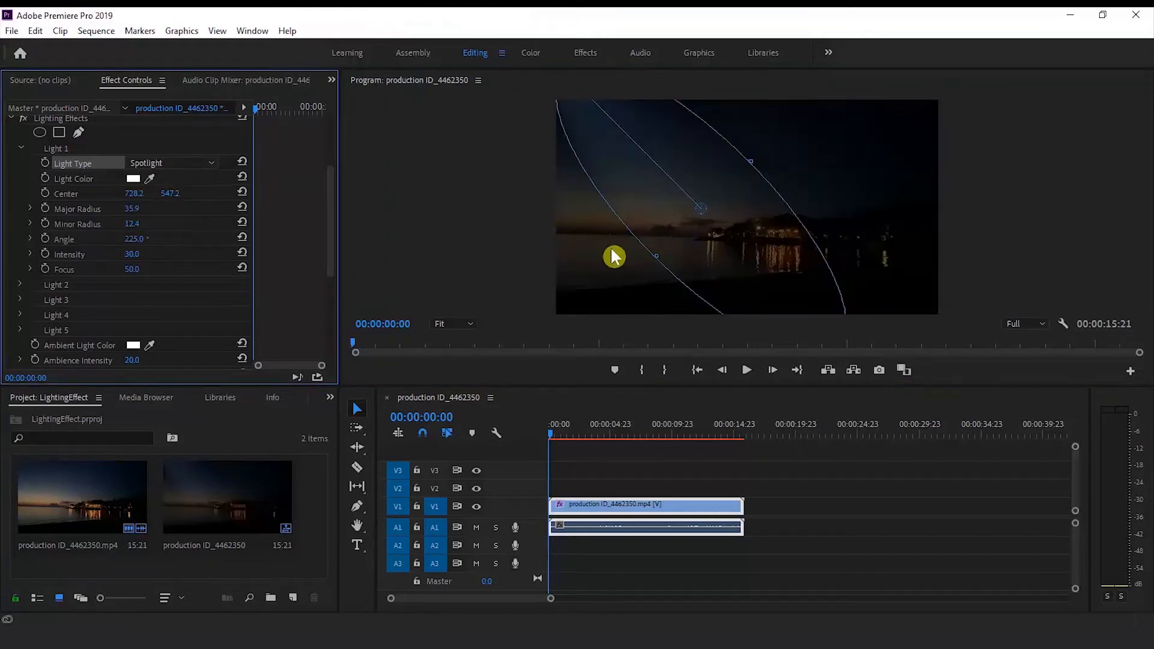
drag(649, 258, 656, 260)
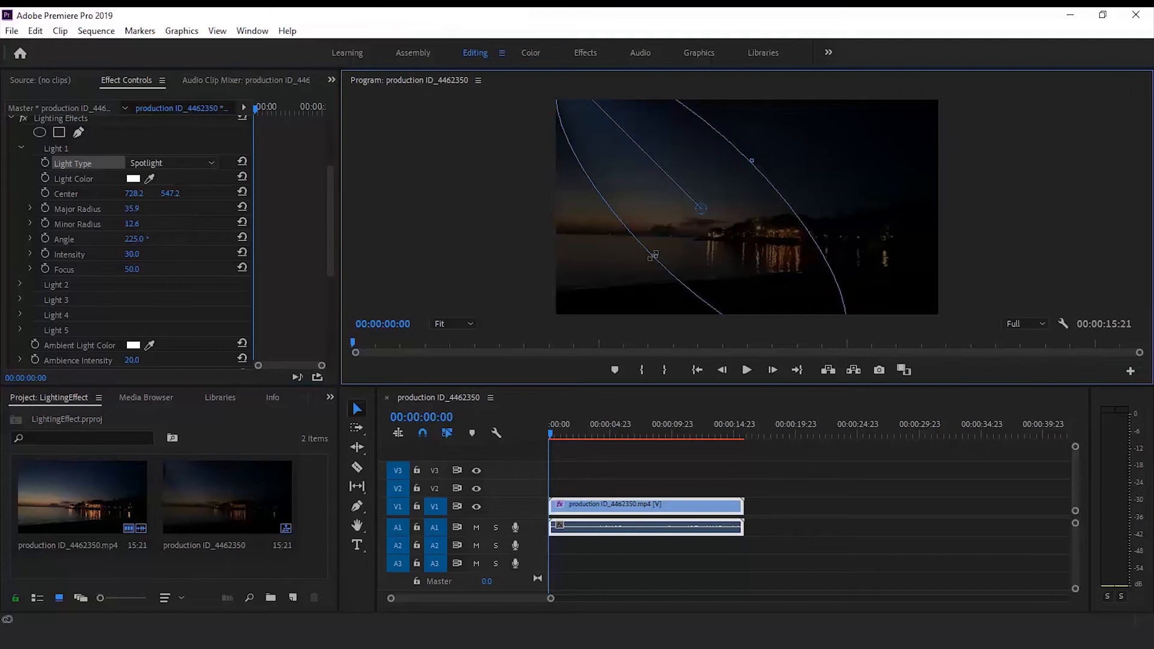
drag(700, 209, 761, 221)
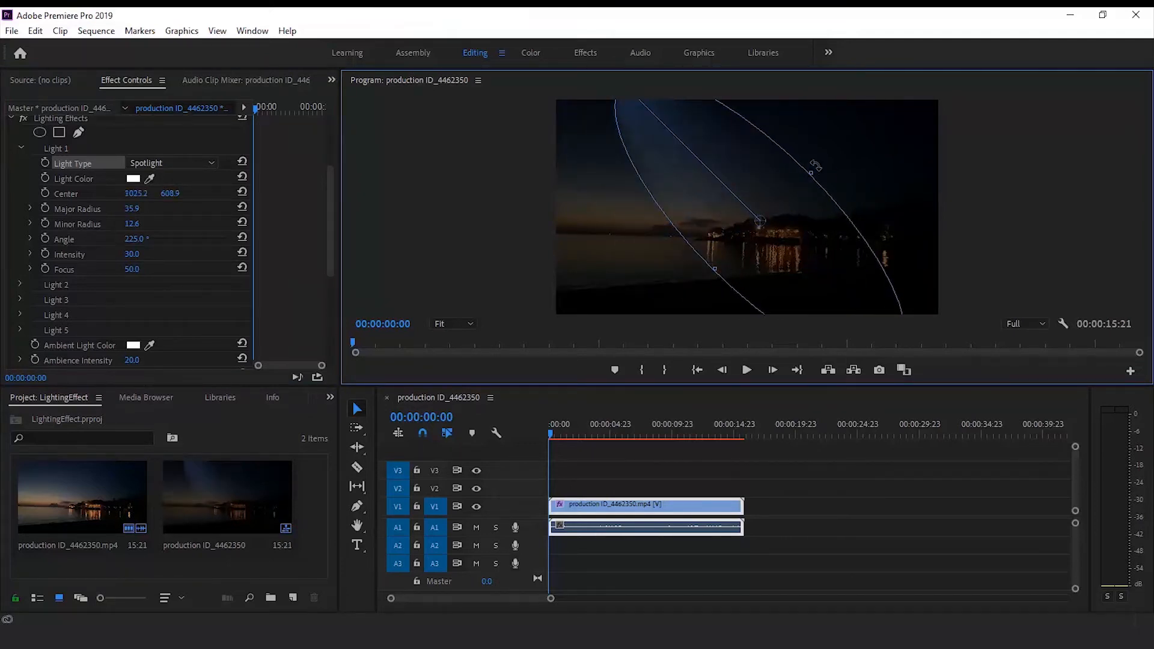
Move the spotlight's center to about 565, 616, rotate it to about 232° and widen its minor radius to about 20.7
drag(819, 171, 668, 223)
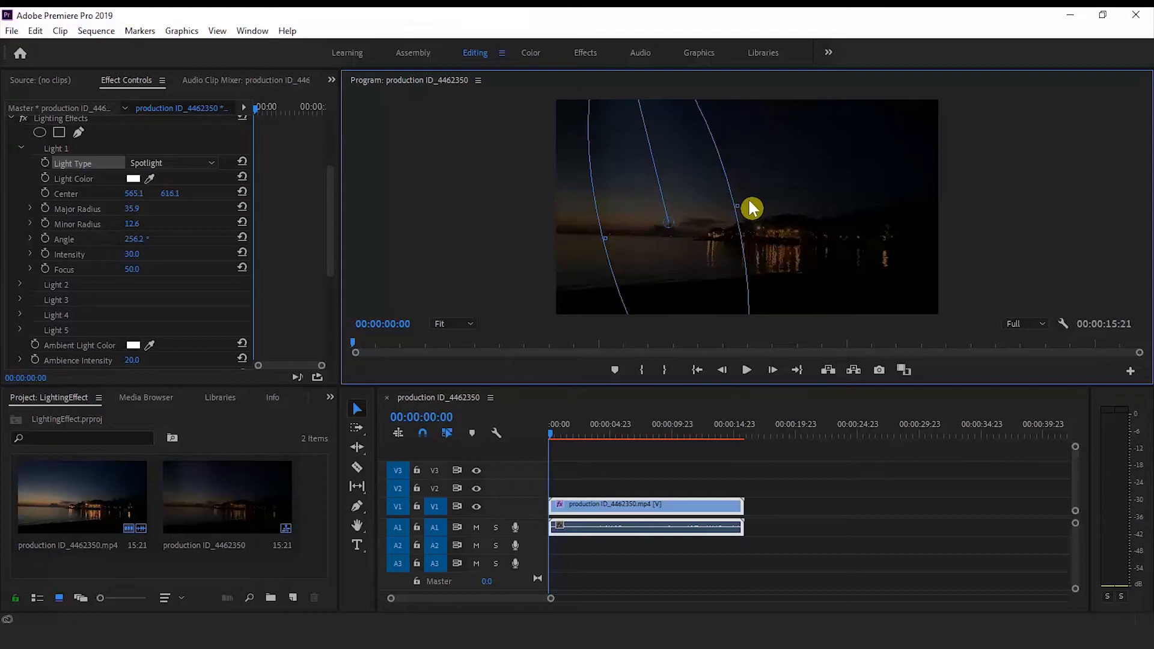
drag(751, 206, 744, 175)
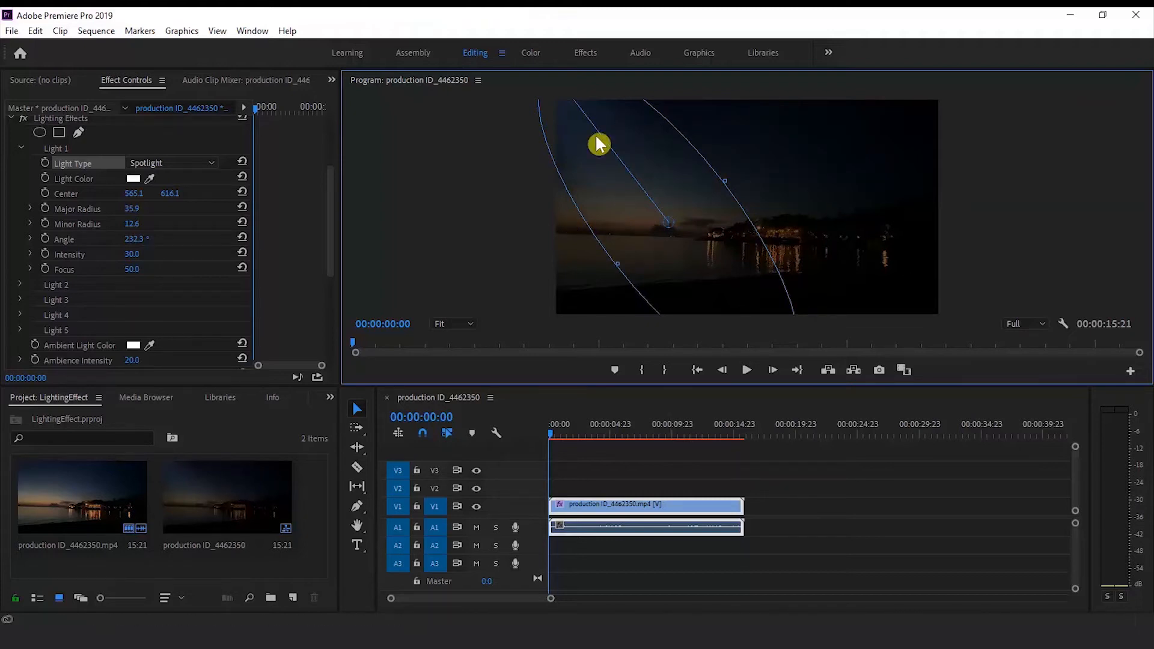
drag(725, 181, 774, 173)
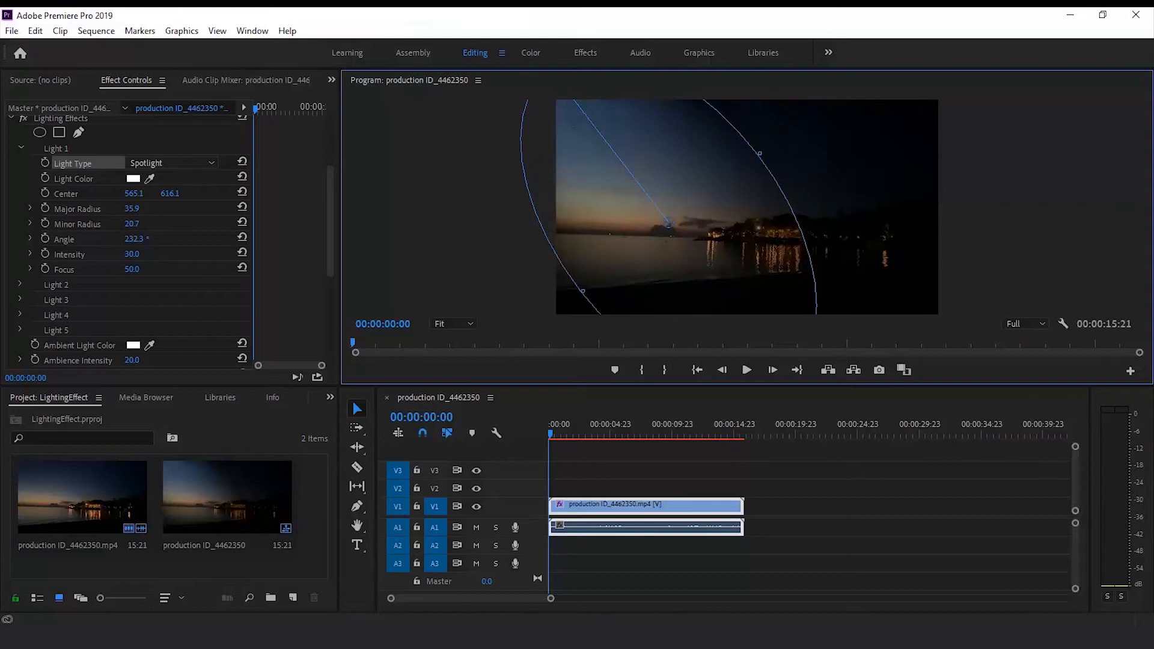
Set Light 1's light color to a soft orange with a hue of 25°
click(75, 178)
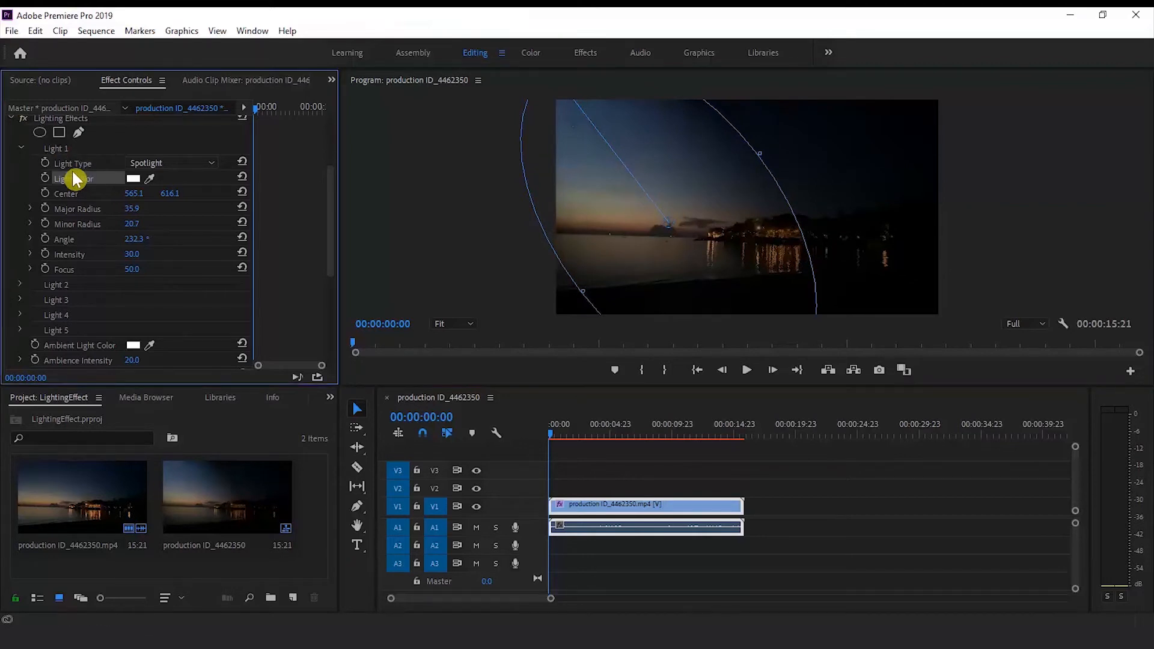
click(133, 179)
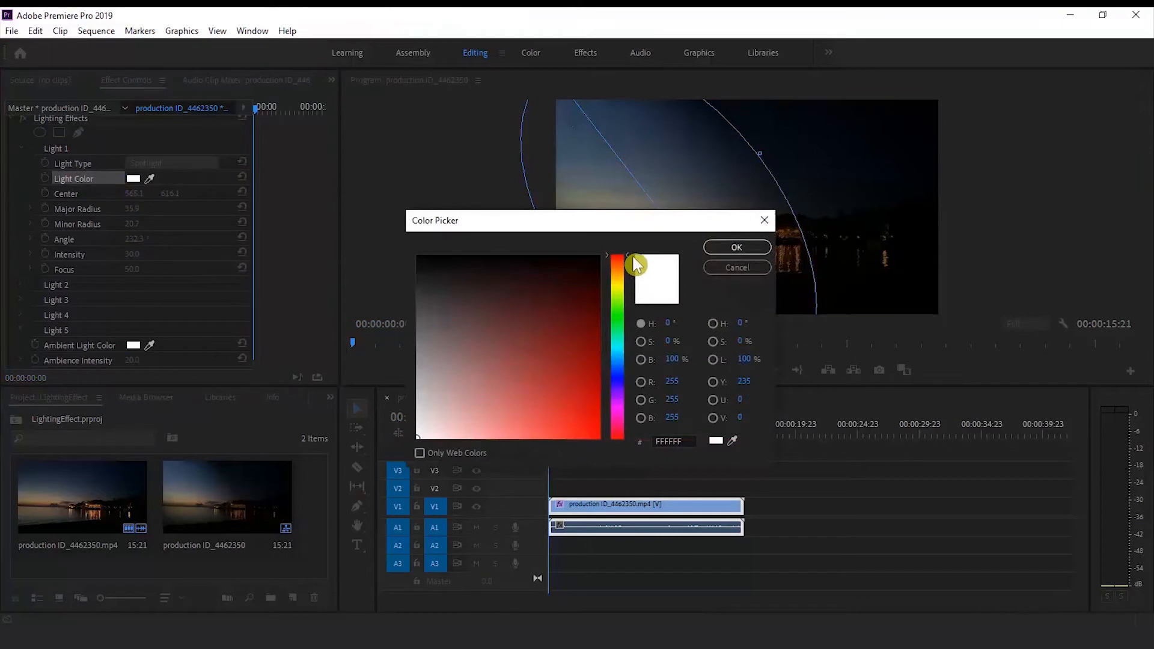
drag(628, 259, 626, 266)
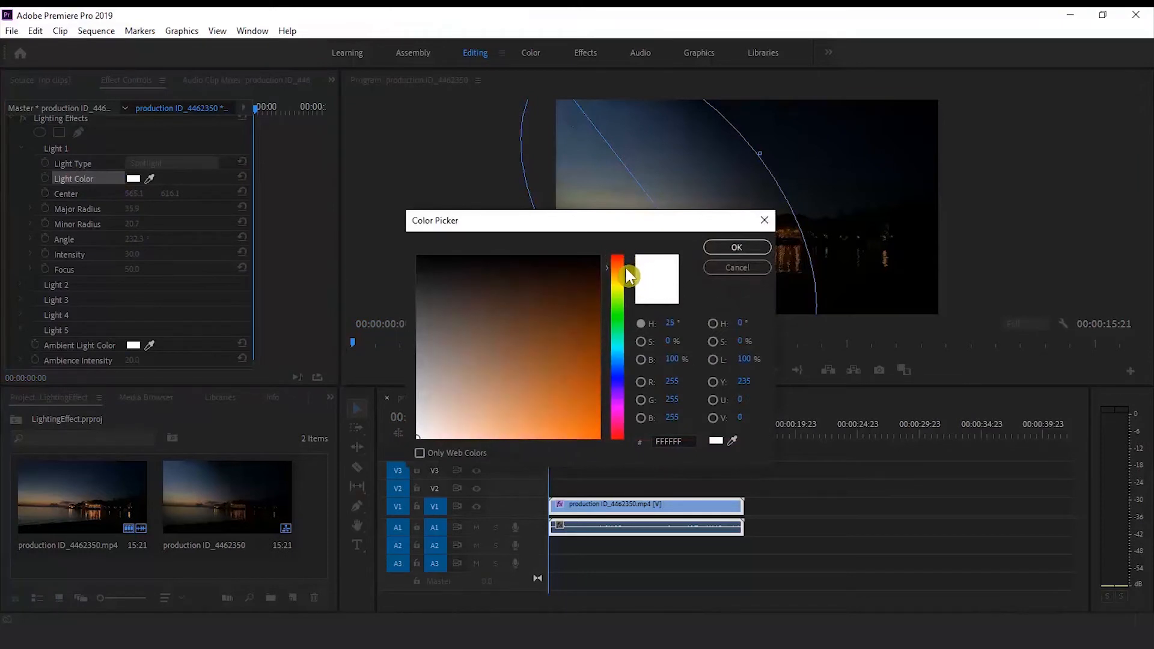
click(582, 417)
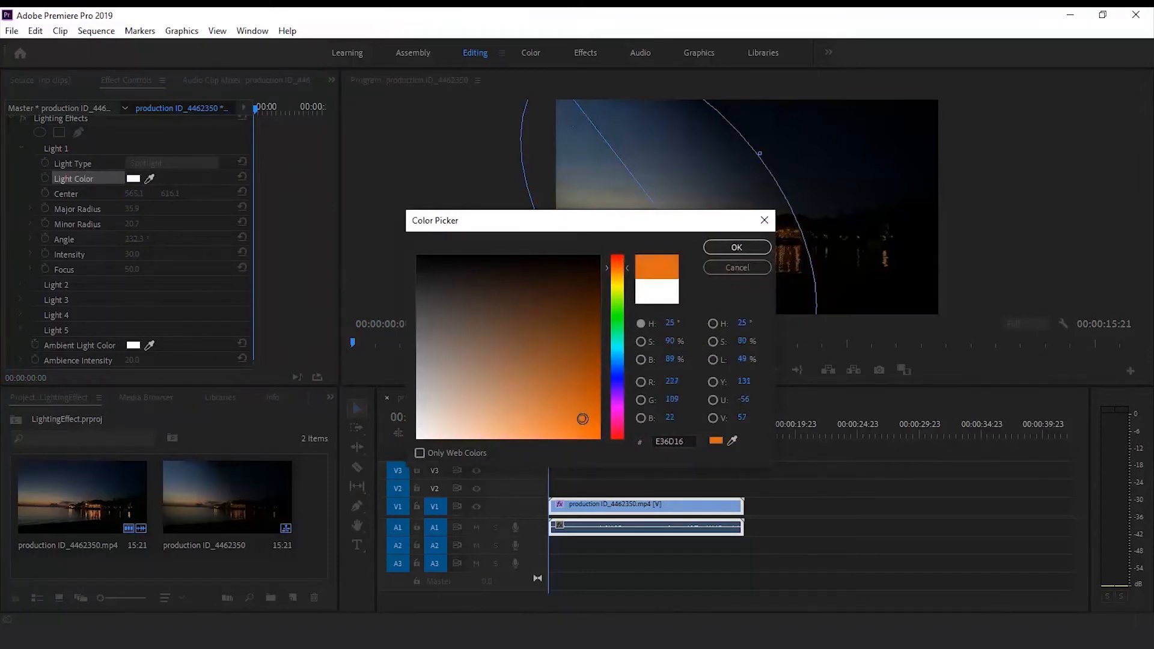
click(550, 423)
click(736, 247)
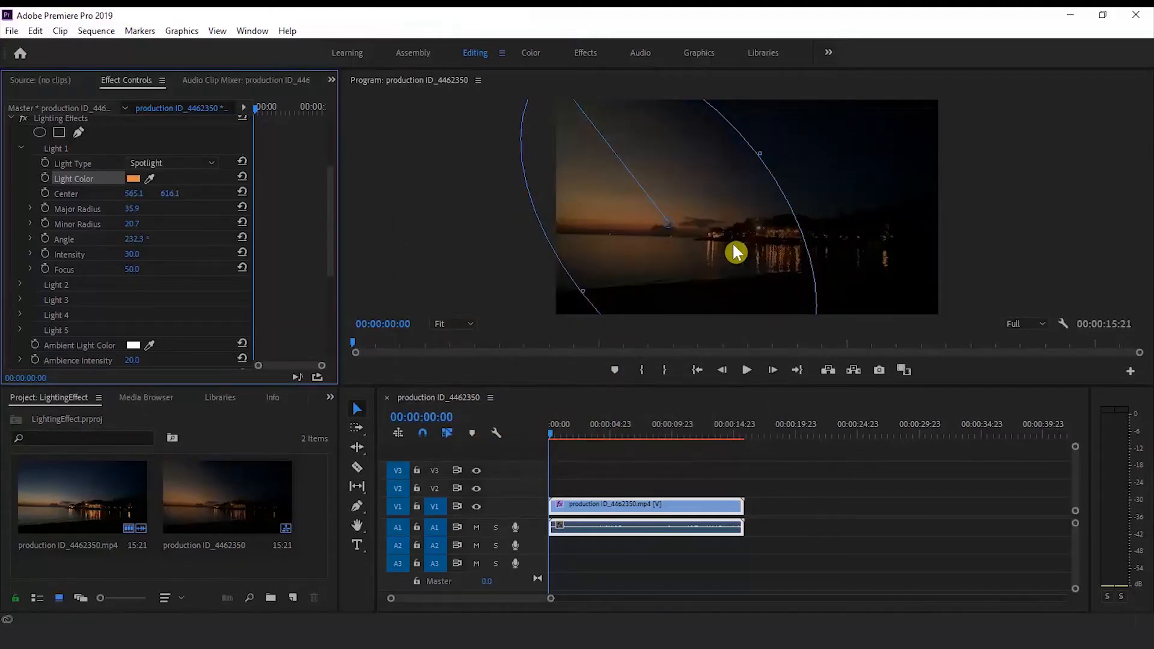
Sample Light 1's light color with the eyedropper from the bright lamp reflection at the far end of the shoreline
click(151, 178)
click(886, 252)
click(886, 255)
Change Light 1's center coordinates to 692.1, 836.1
click(61, 193)
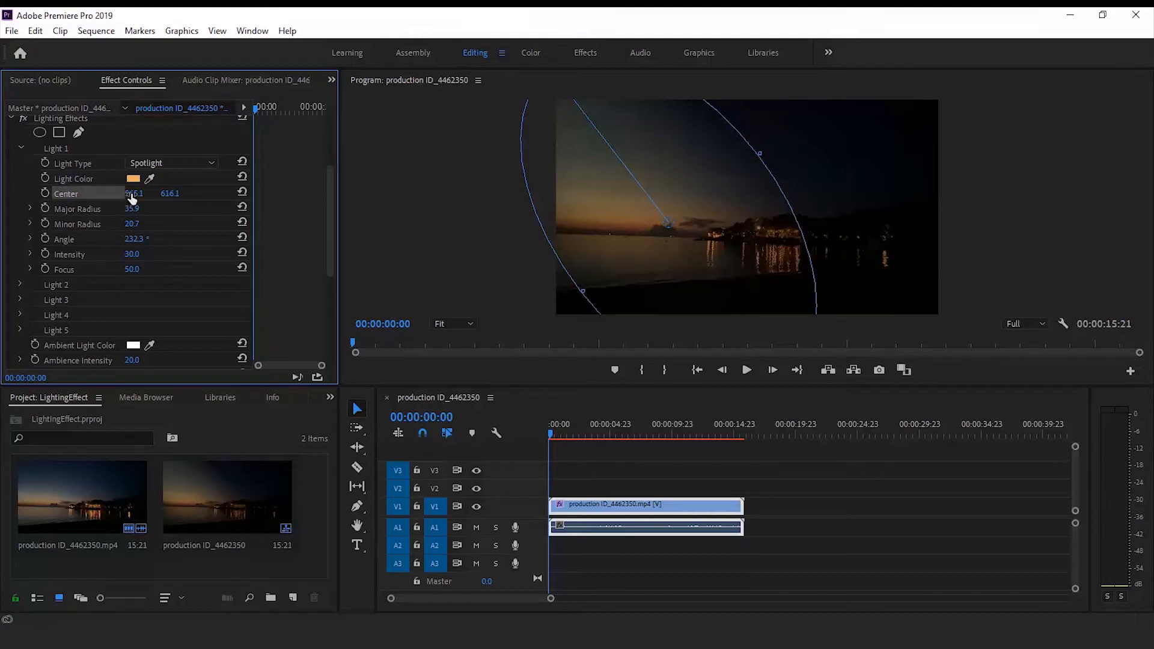
drag(134, 193, 166, 193)
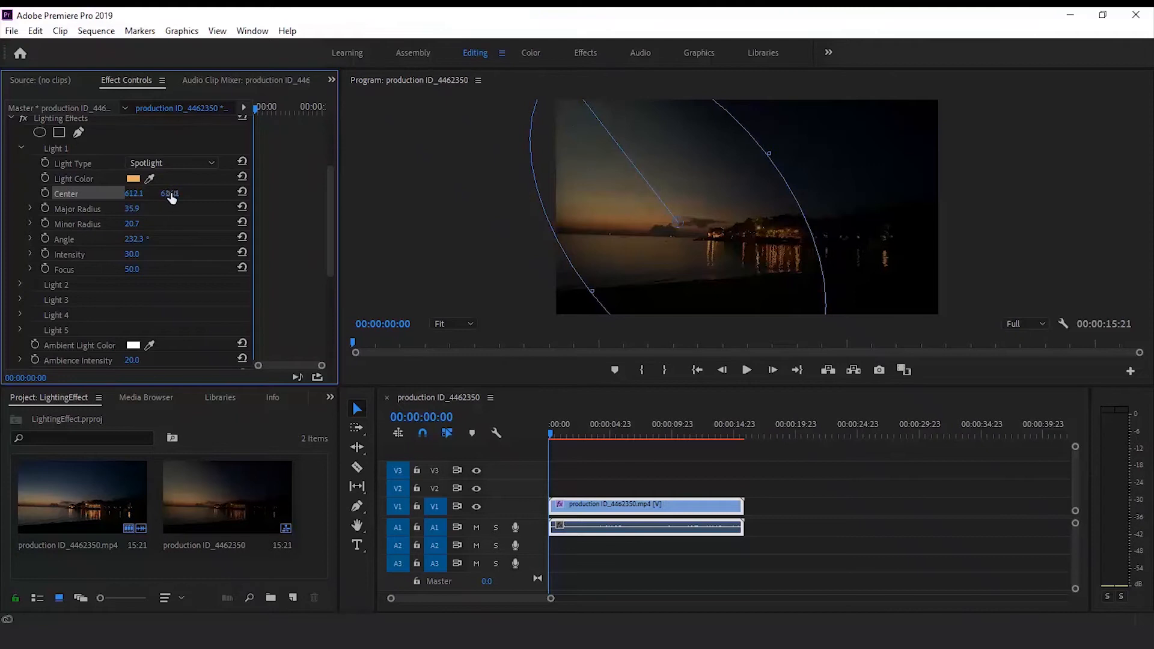
drag(169, 193, 302, 193)
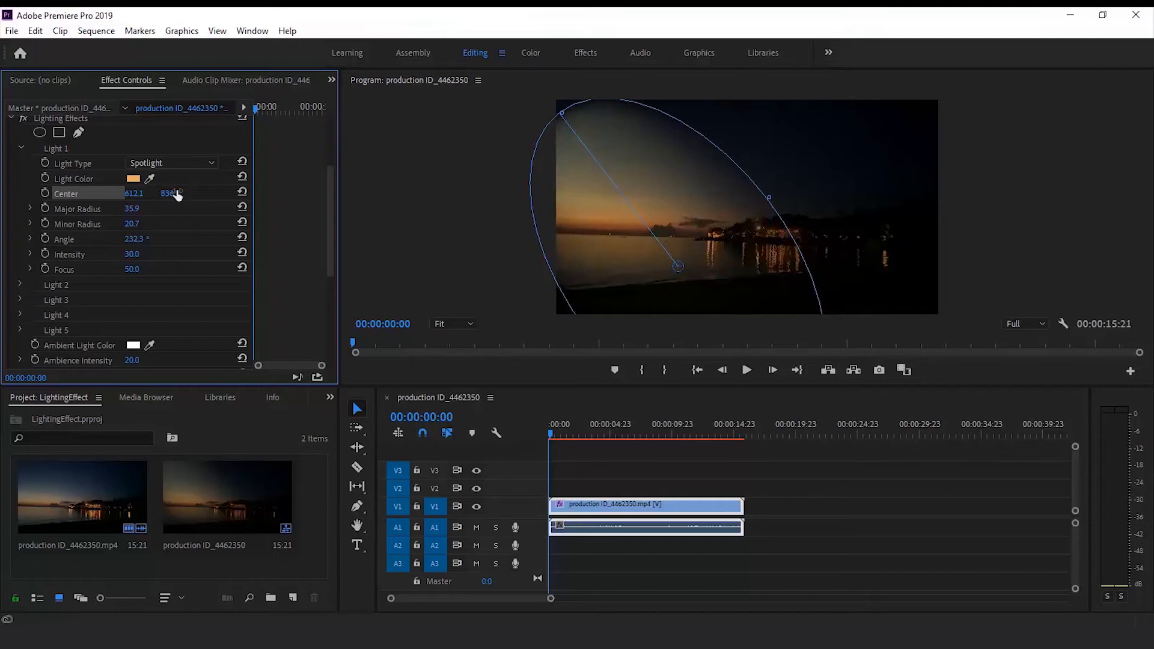
drag(134, 193, 184, 193)
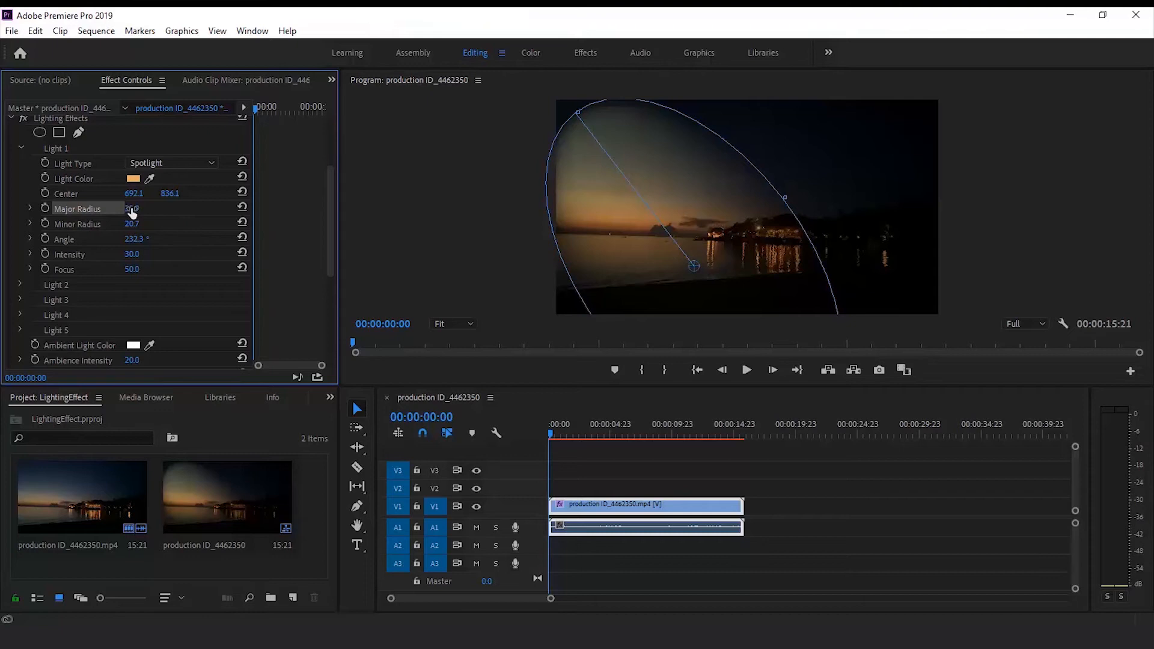
Reduce Light 1's major radius to 30.2 and move its center to about 630, 674 at the horizon
click(30, 208)
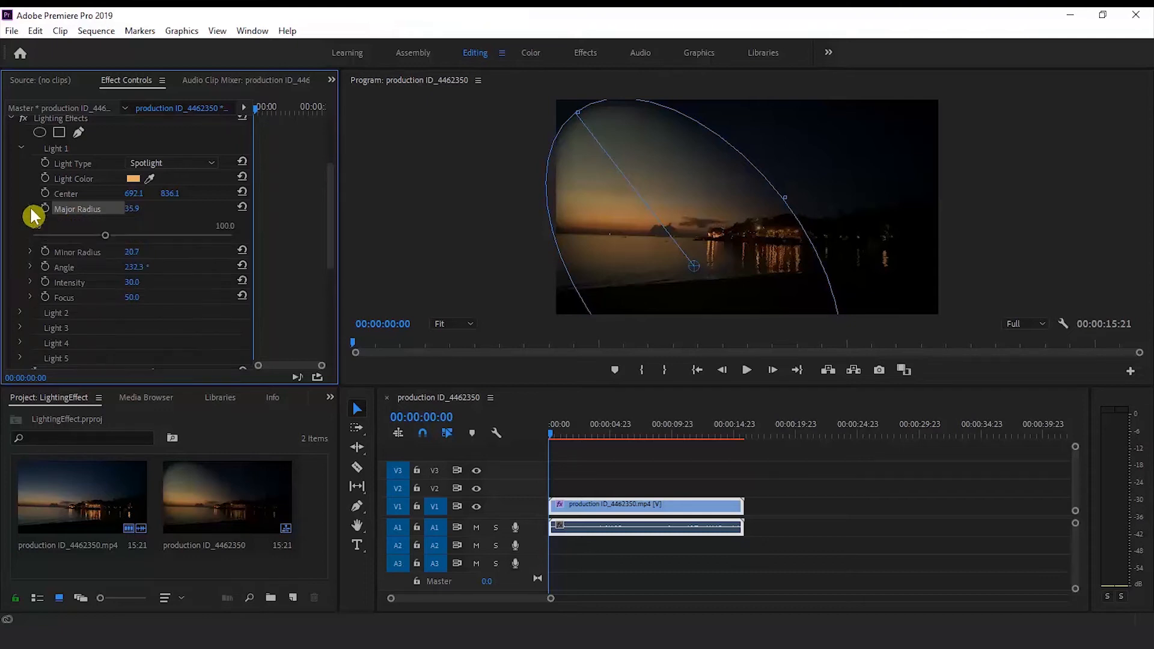
mouse_move(105, 234)
mouse_down()
mouse_move(127, 233)
mouse_move(93, 236)
mouse_up()
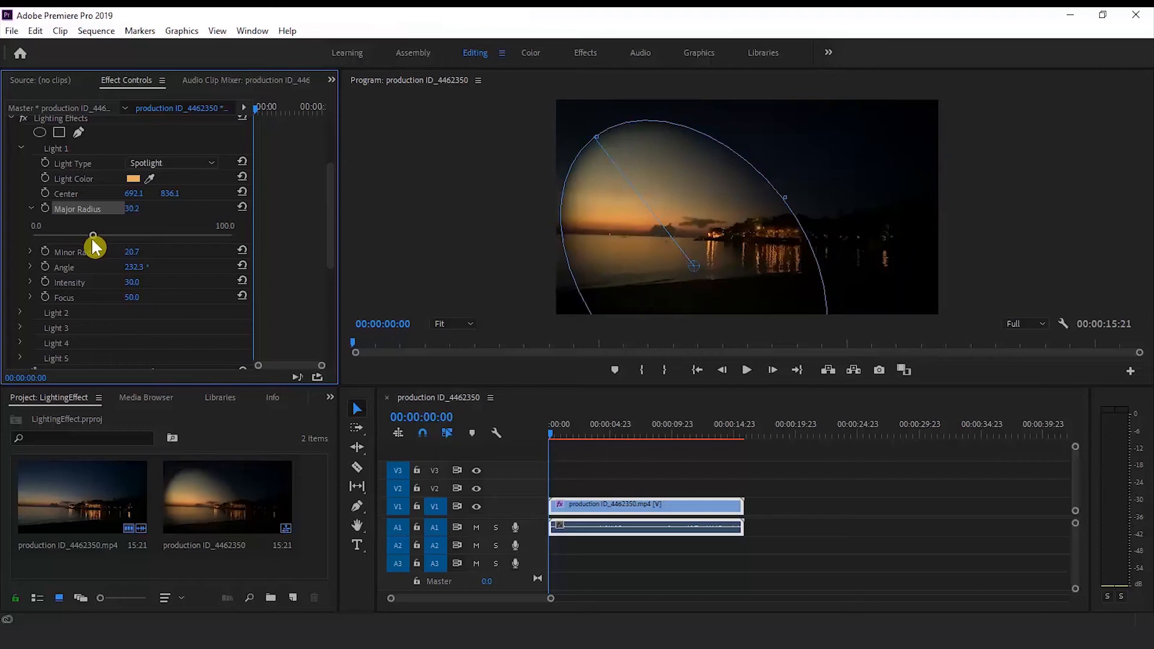
drag(682, 265, 681, 234)
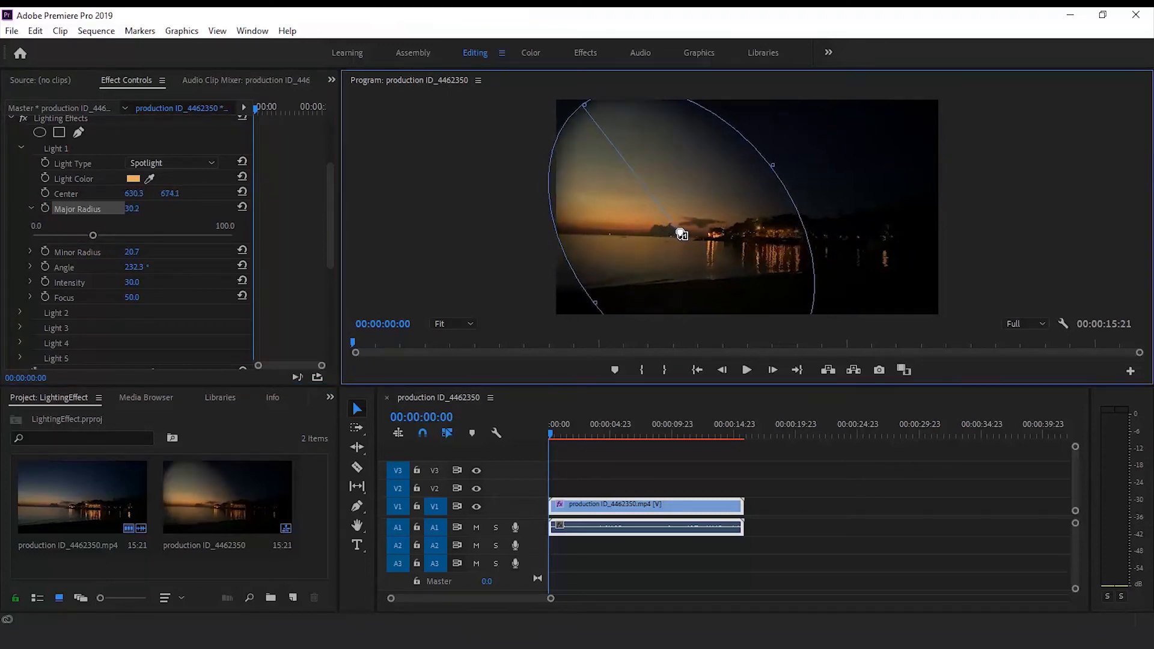
click(41, 240)
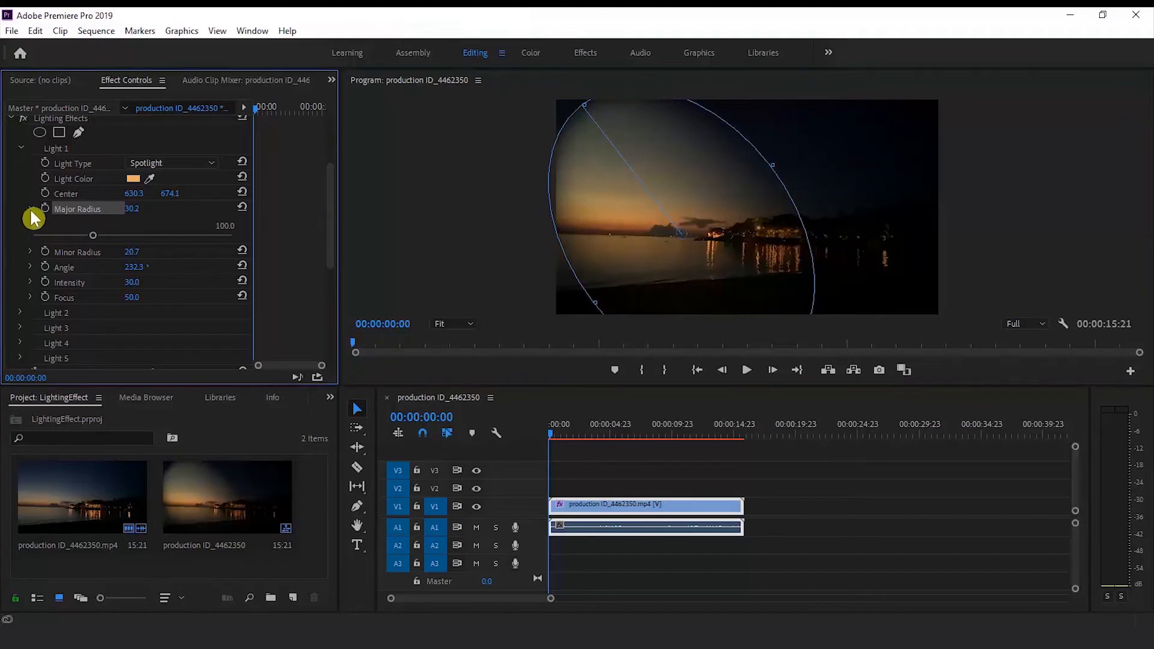
click(30, 209)
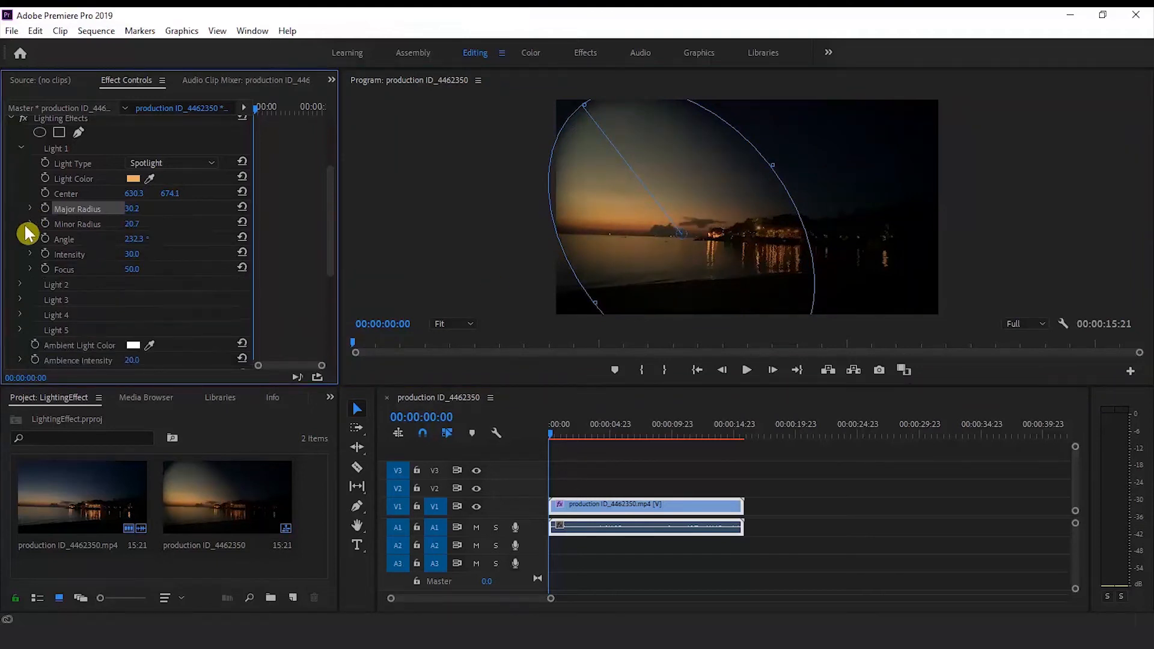
Increase Light 1's minor radius to 28.1
click(31, 226)
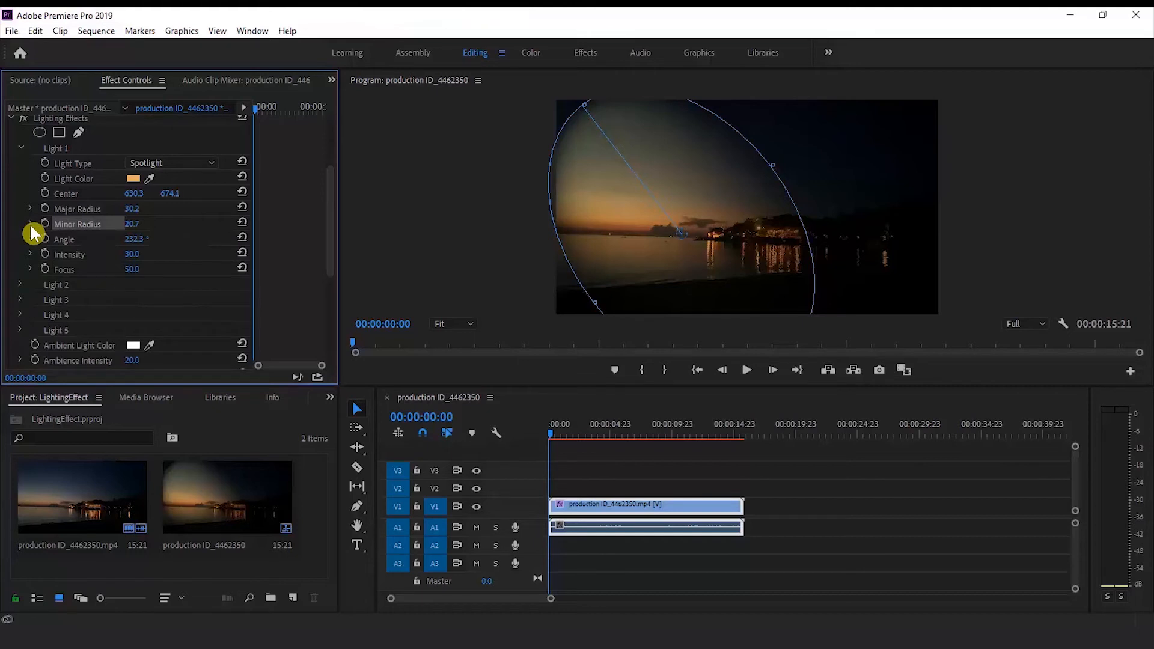
click(30, 224)
mouse_move(73, 250)
mouse_down()
mouse_move(104, 257)
mouse_move(85, 255)
mouse_up()
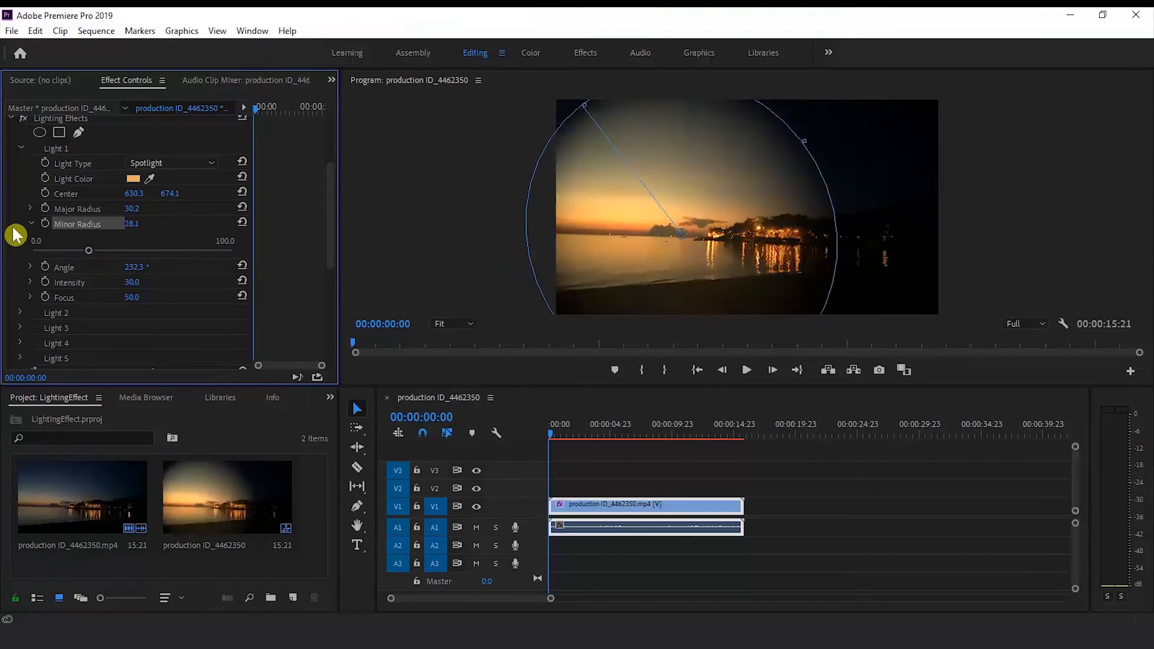
click(31, 226)
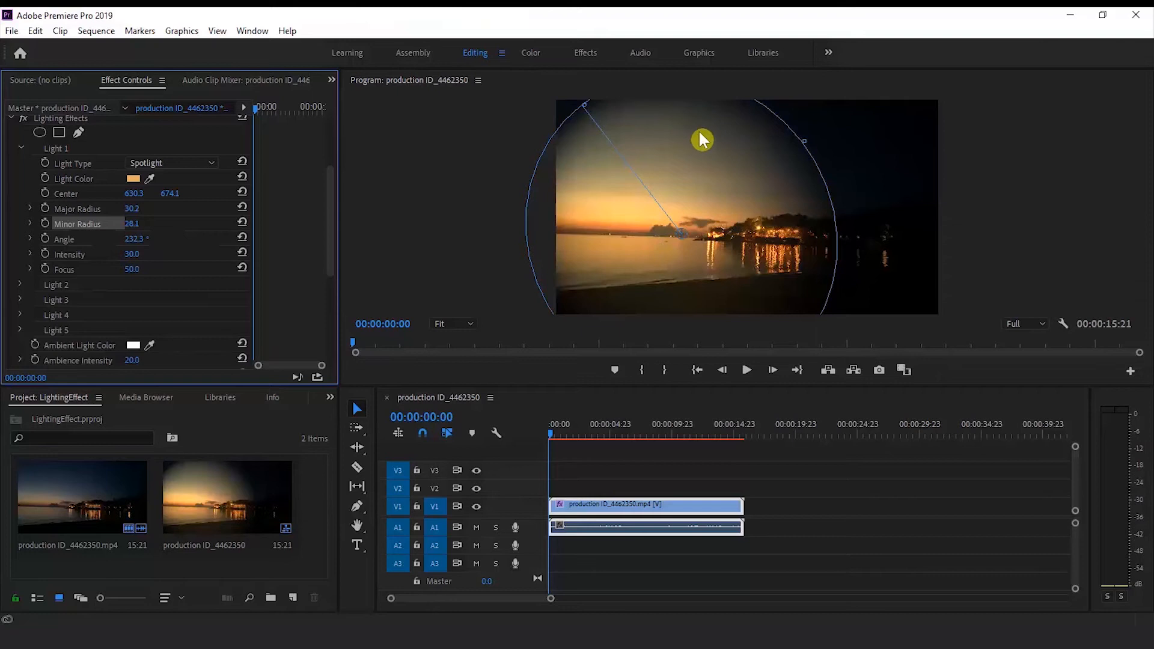
Rotate Light 1's angle to 1x232.3°
click(69, 241)
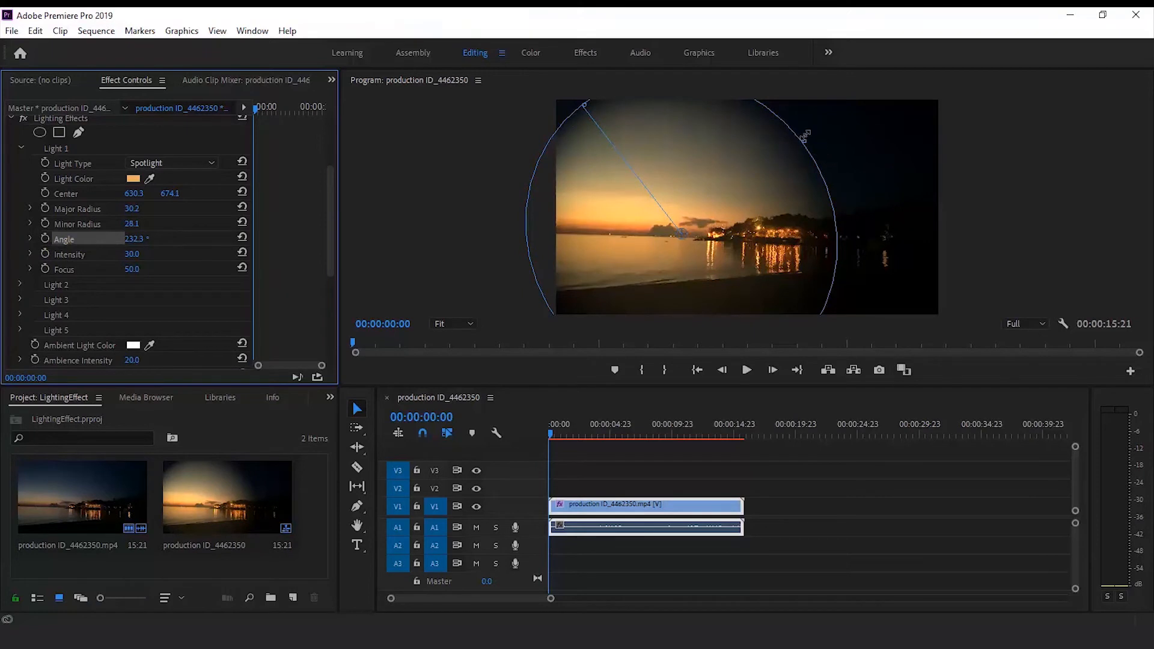
click(29, 238)
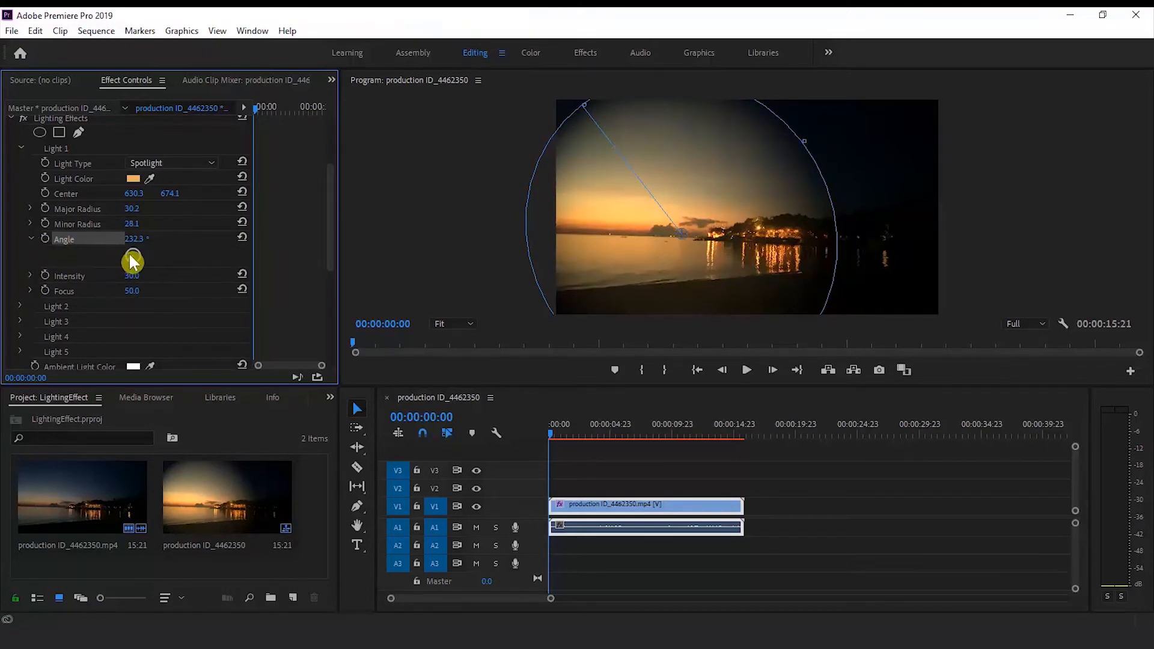
drag(132, 259, 27, 240)
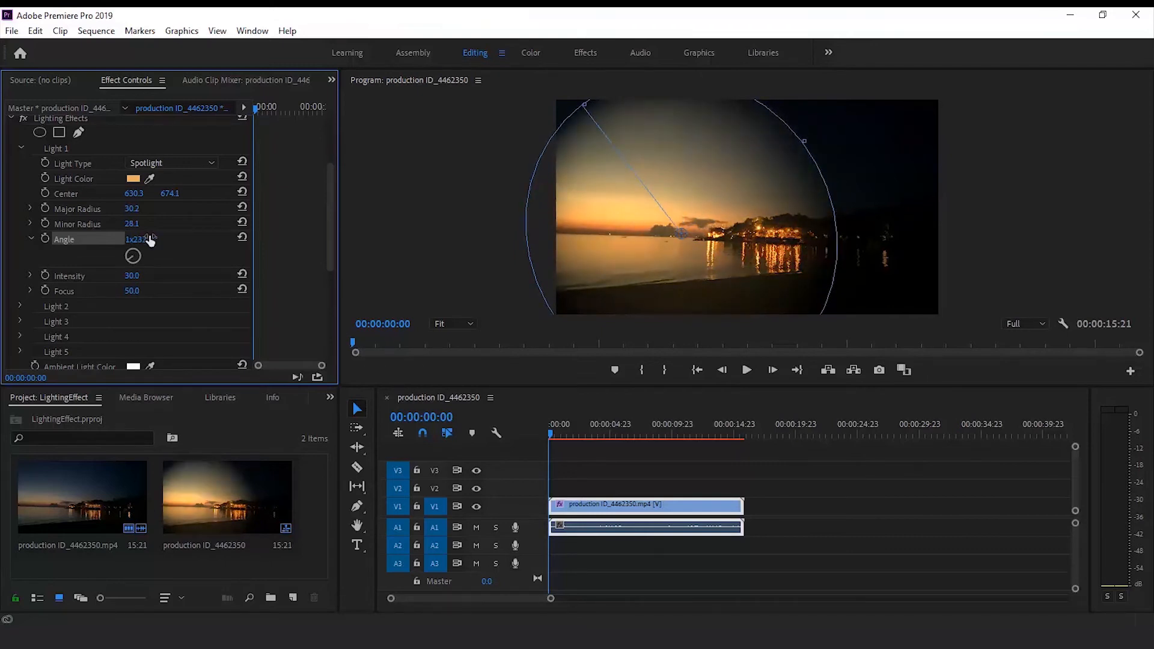
click(32, 240)
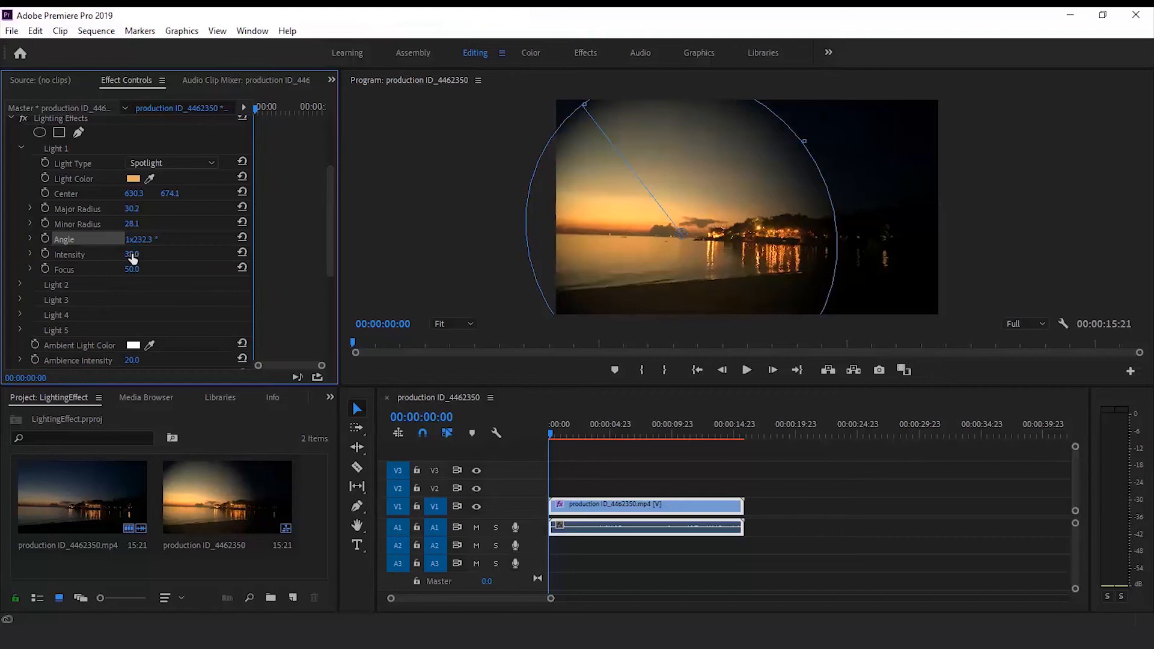
Set Light 1's intensity to 38.1 and its focus to 27.3
click(30, 254)
drag(161, 284, 168, 285)
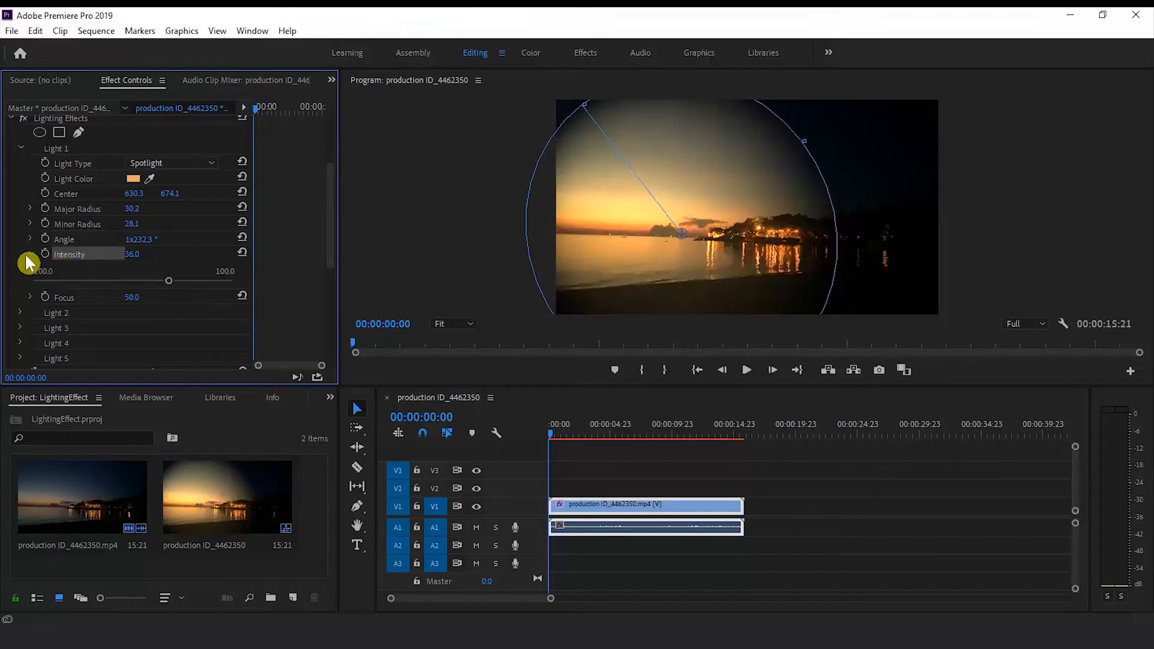
mouse_move(168, 281)
mouse_down()
mouse_move(147, 281)
mouse_move(171, 280)
mouse_up()
click(32, 253)
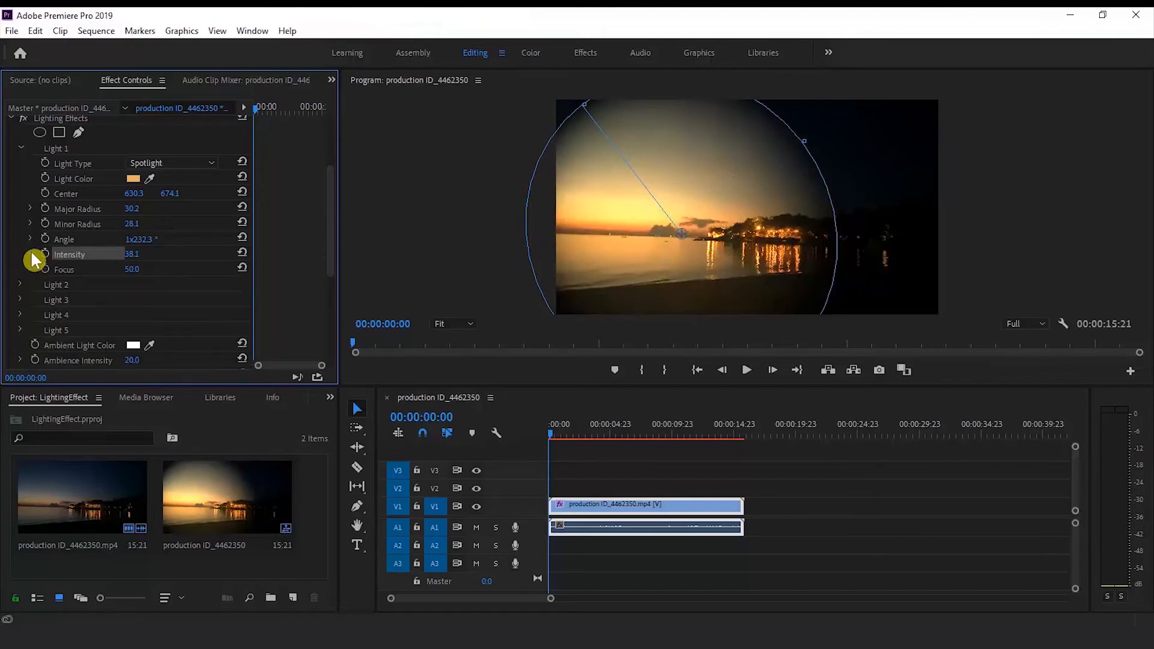
click(31, 269)
drag(185, 295, 160, 296)
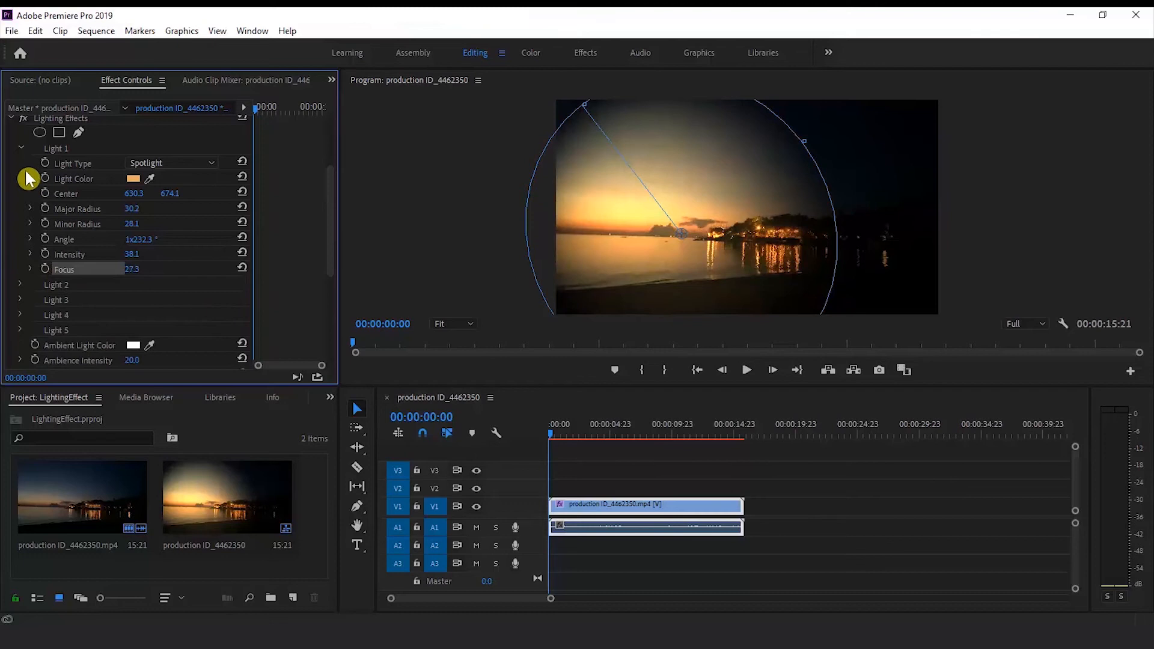
Collapse Light 1's settings and expand those of Light 2
click(21, 148)
click(20, 165)
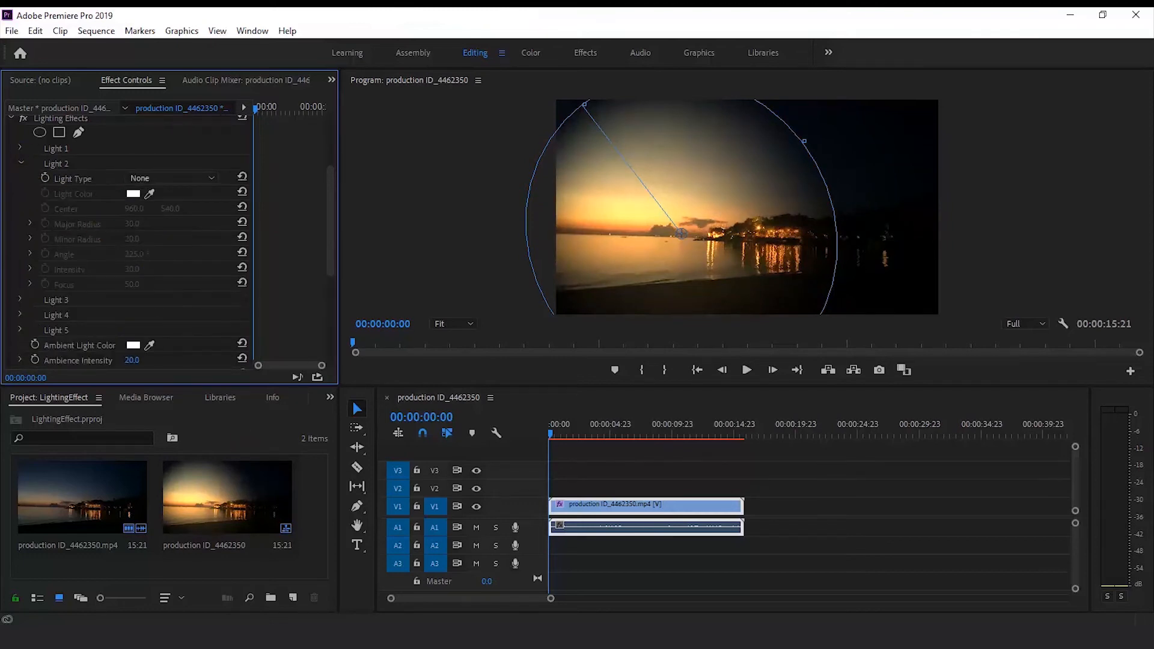
click(21, 164)
click(22, 164)
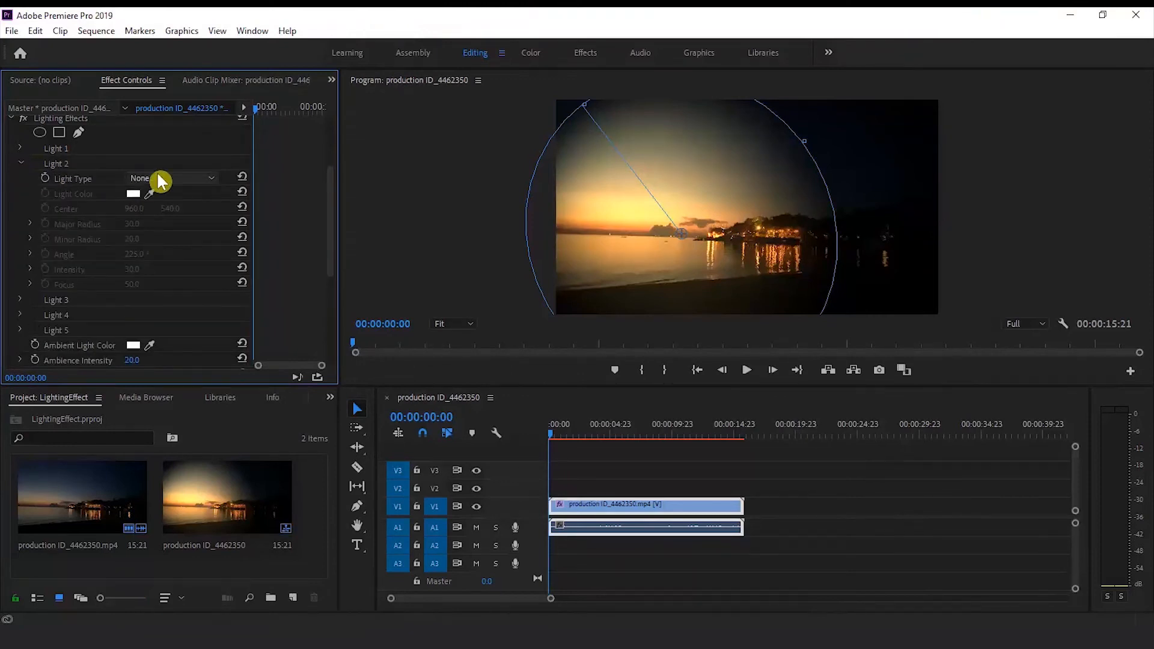
Make Light 2 a Spotlight and rotate its angle to 309.5°
click(160, 179)
click(175, 243)
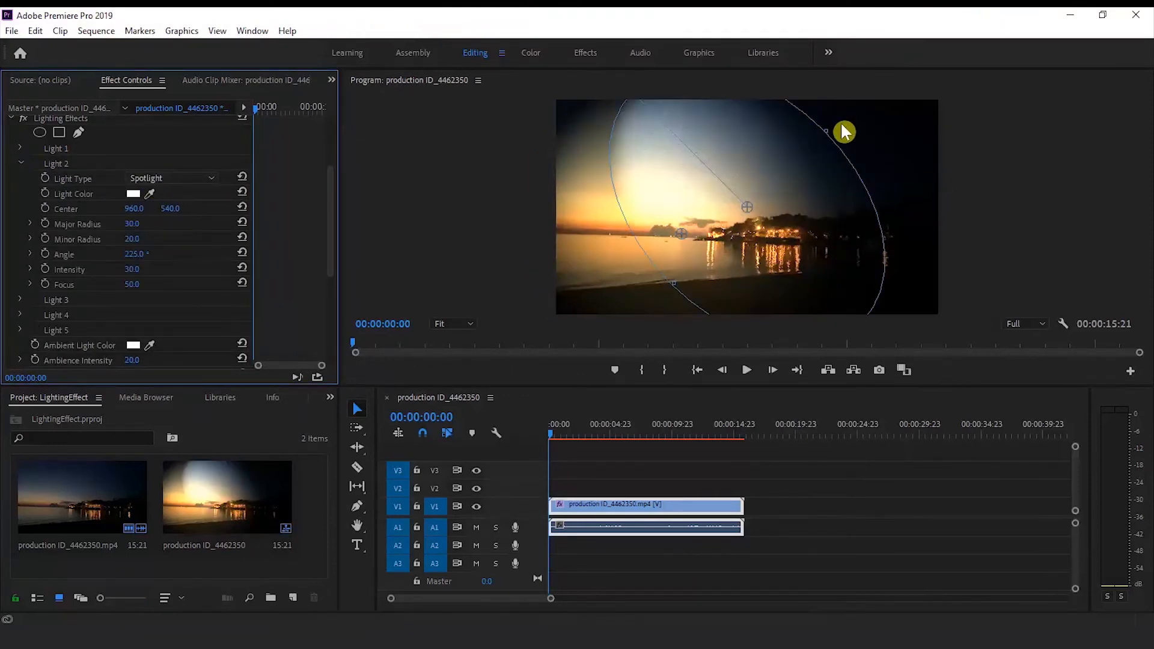
drag(857, 152, 655, 160)
drag(861, 157, 868, 200)
click(30, 253)
drag(133, 270, 120, 259)
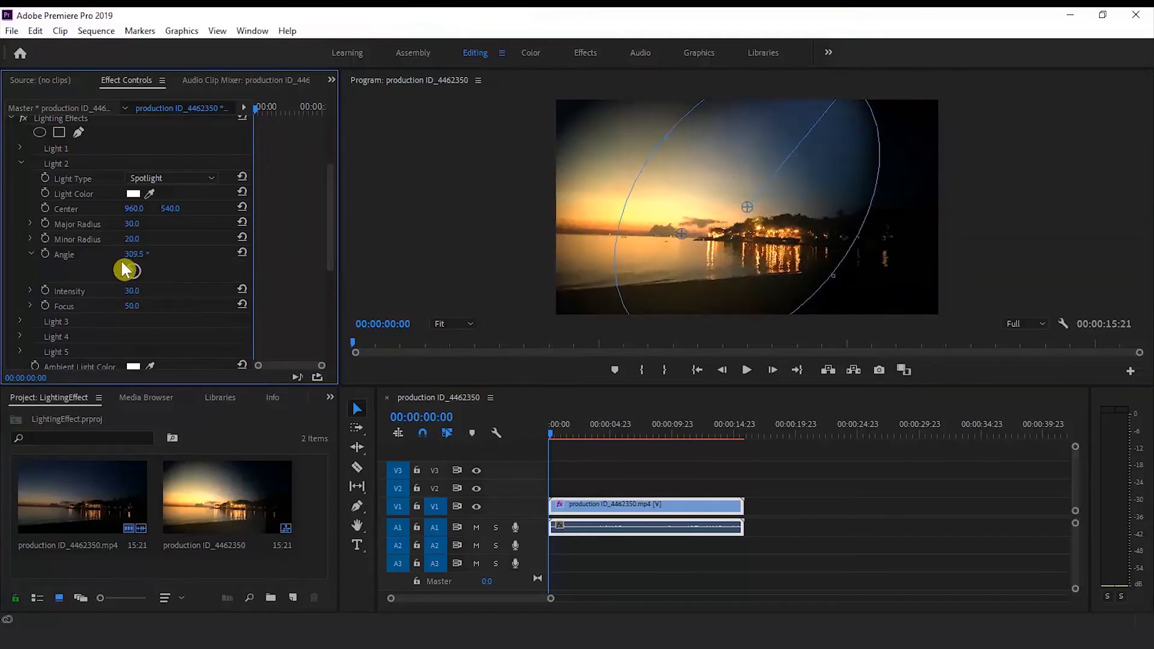
Move Light 2's center to 1307.8, 529.1 and set its light color to blue 1398ED
drag(747, 207, 817, 205)
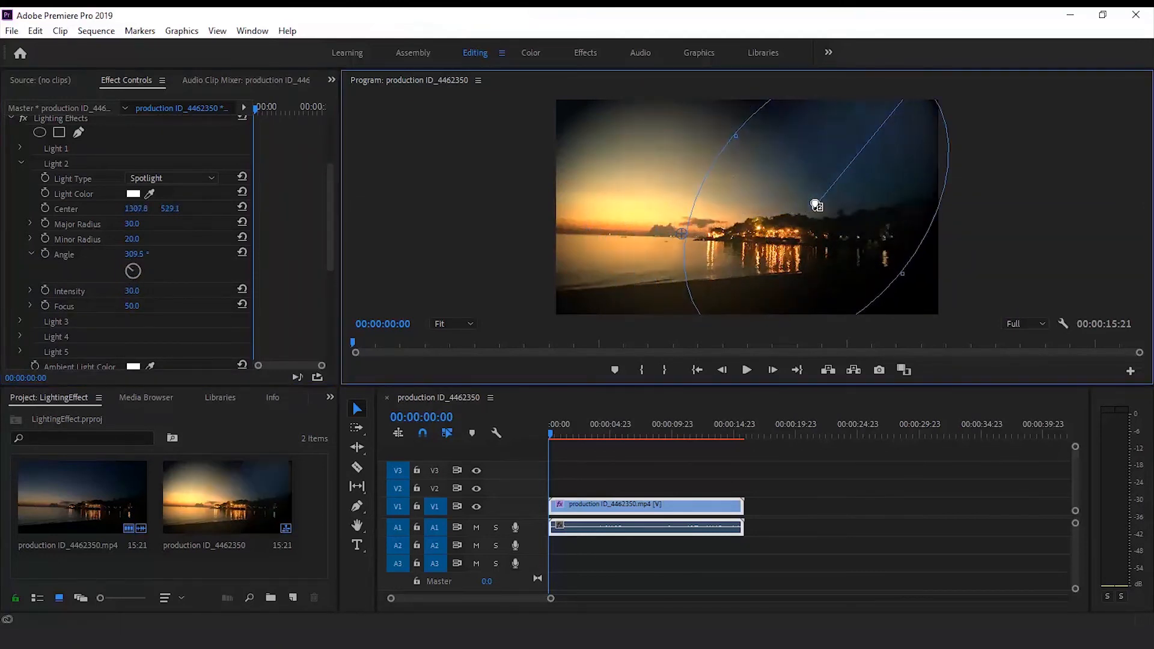
click(133, 194)
click(617, 359)
click(585, 426)
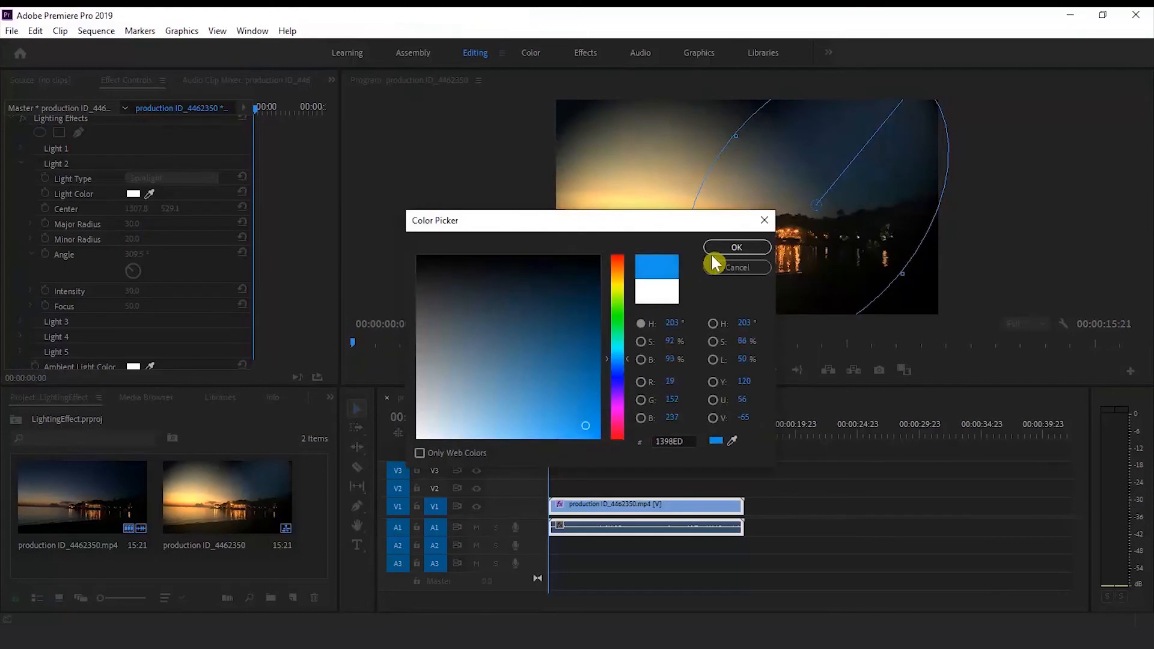
click(725, 247)
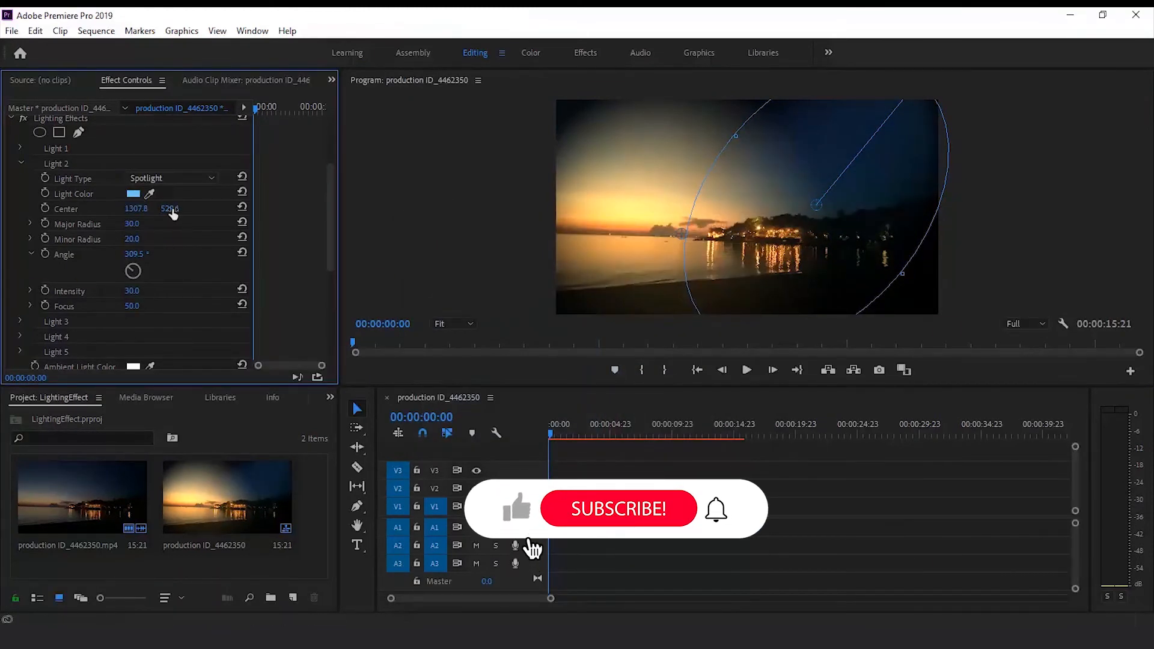
Set Light 2's major radius to 37.1 and its minor radius to 34.5
mouse_move(131, 224)
mouse_down()
mouse_move(142, 224)
mouse_move(122, 224)
mouse_move(145, 239)
mouse_up()
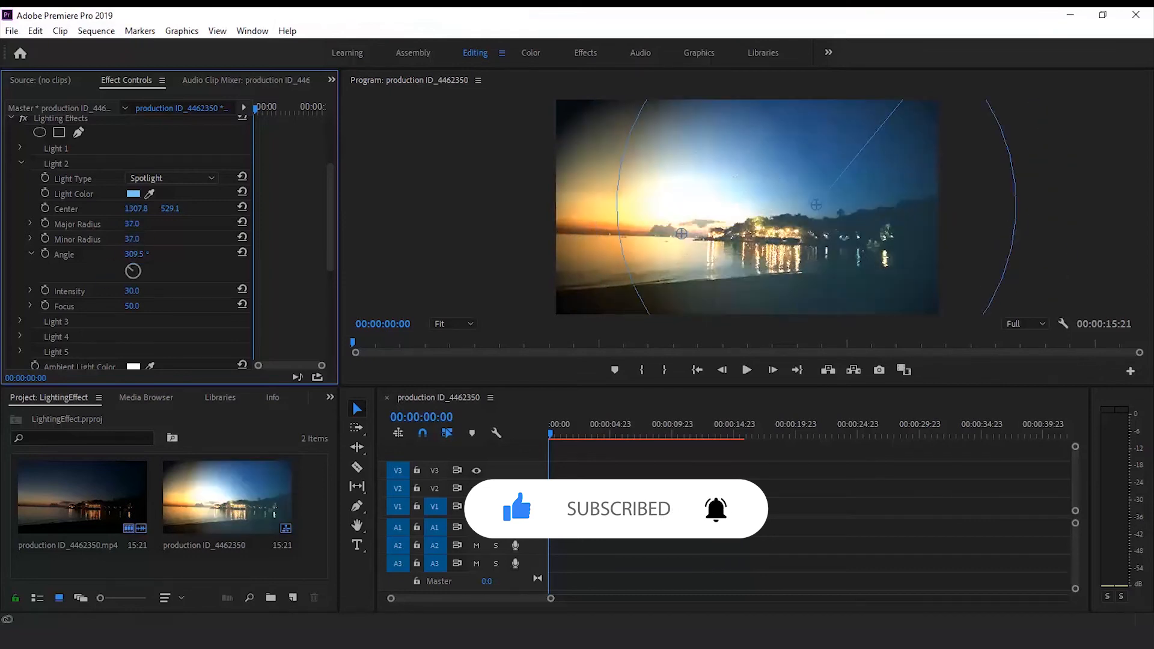
drag(131, 224, 284, 231)
click(30, 224)
drag(125, 250, 103, 274)
click(30, 224)
click(30, 240)
click(31, 239)
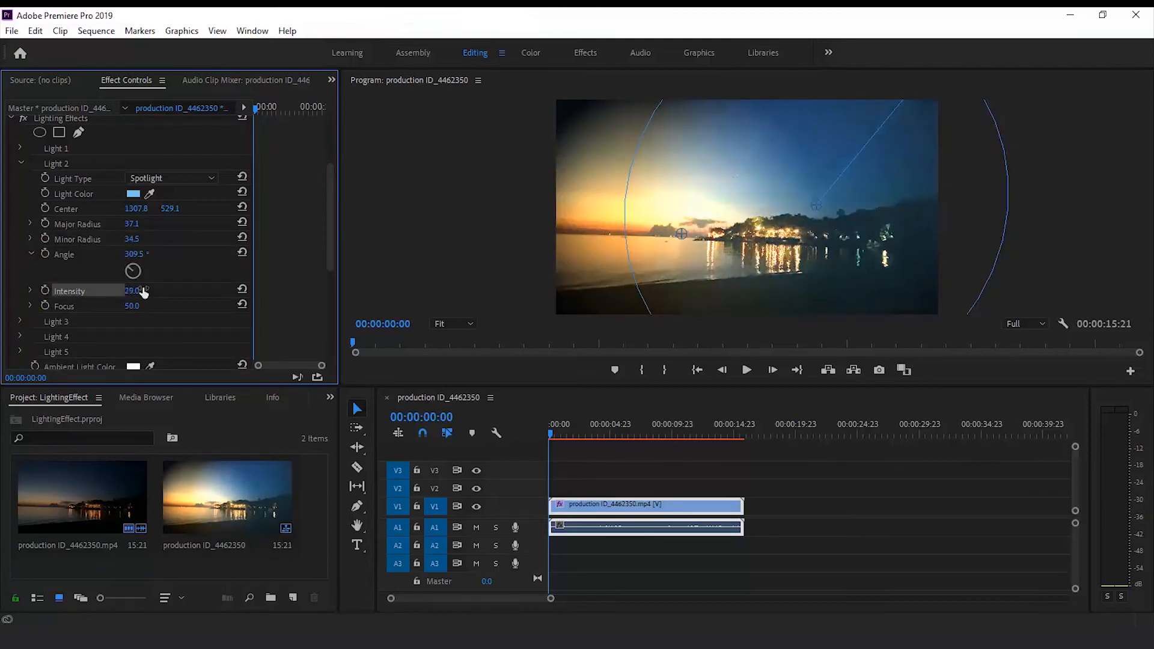
Collapse Light 2 and examine the settings of Light 3 and Light 4
click(21, 163)
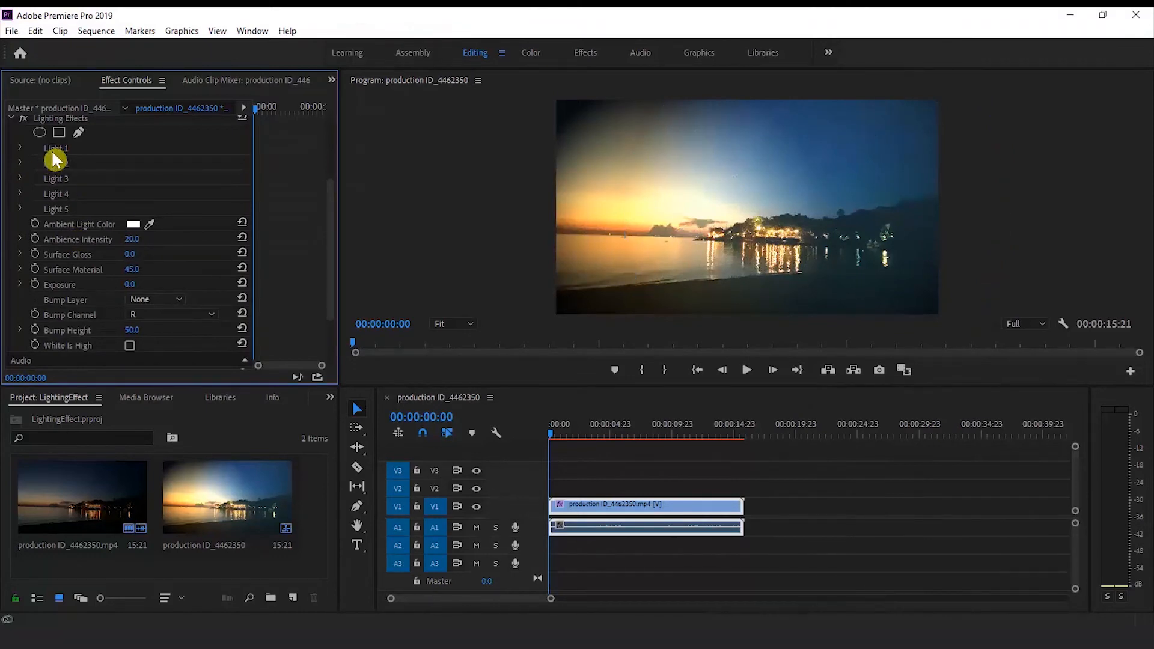
click(22, 179)
click(22, 184)
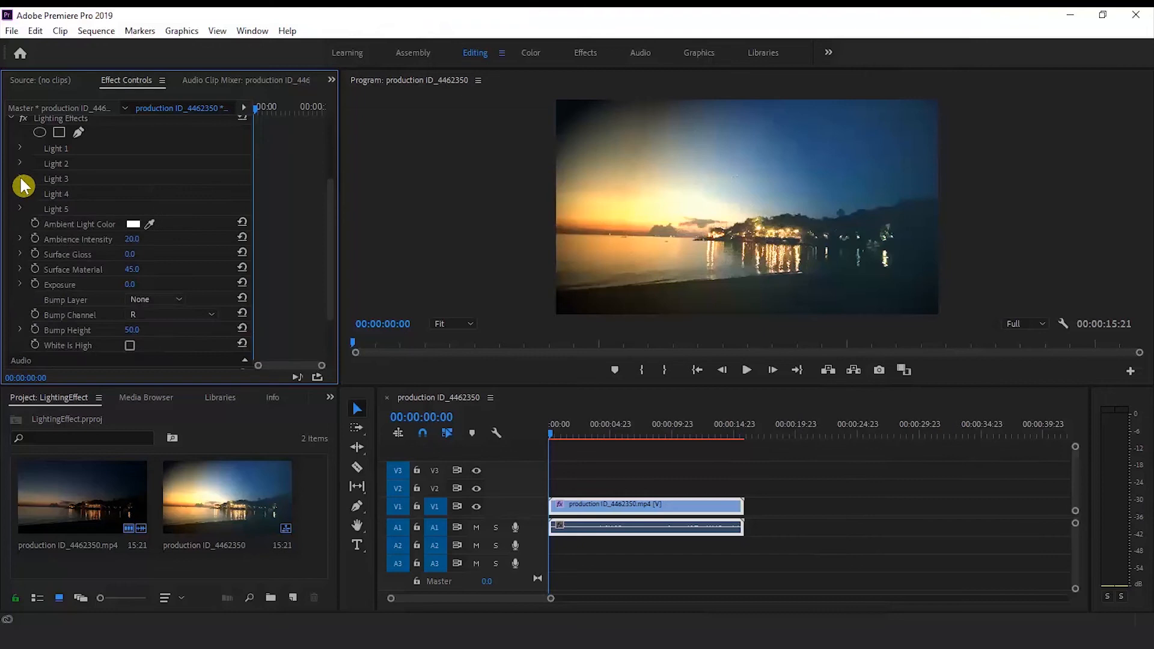
click(22, 194)
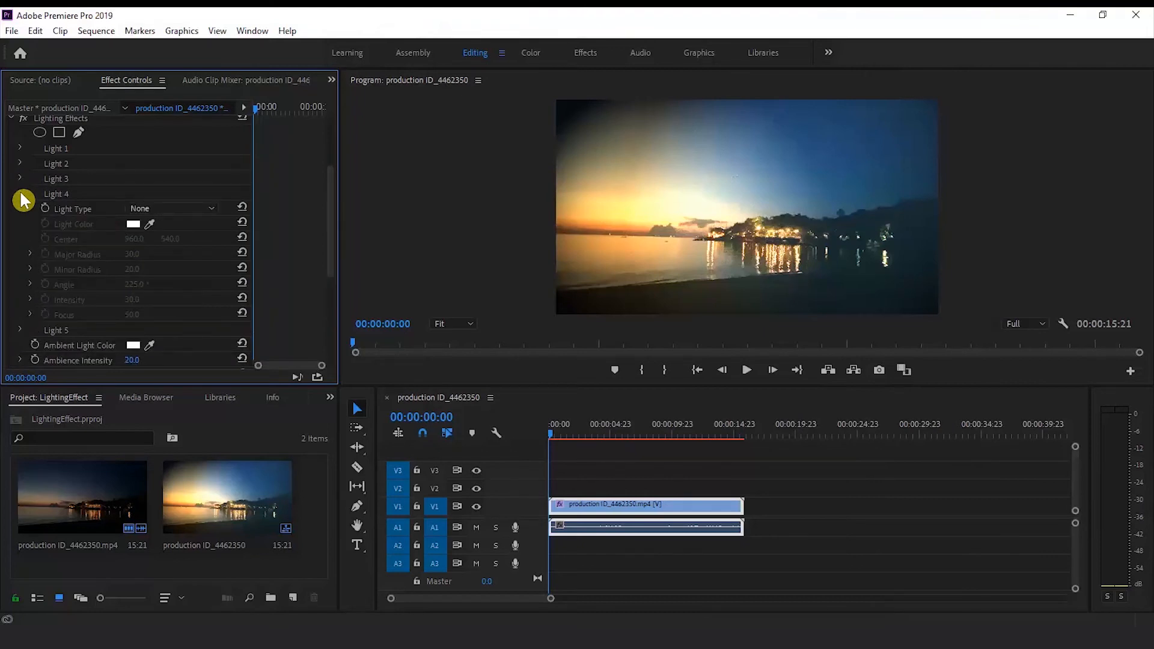
click(22, 194)
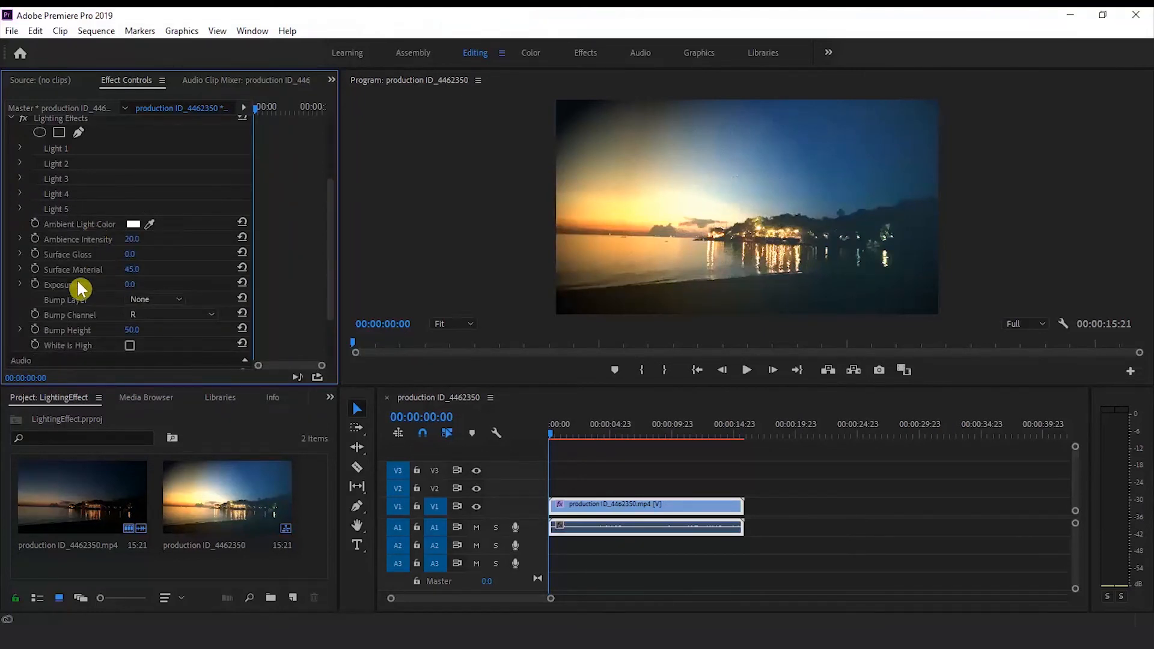
Set the ambient light color to pink-violet DA56ED and the ambience intensity to 87.0
click(88, 223)
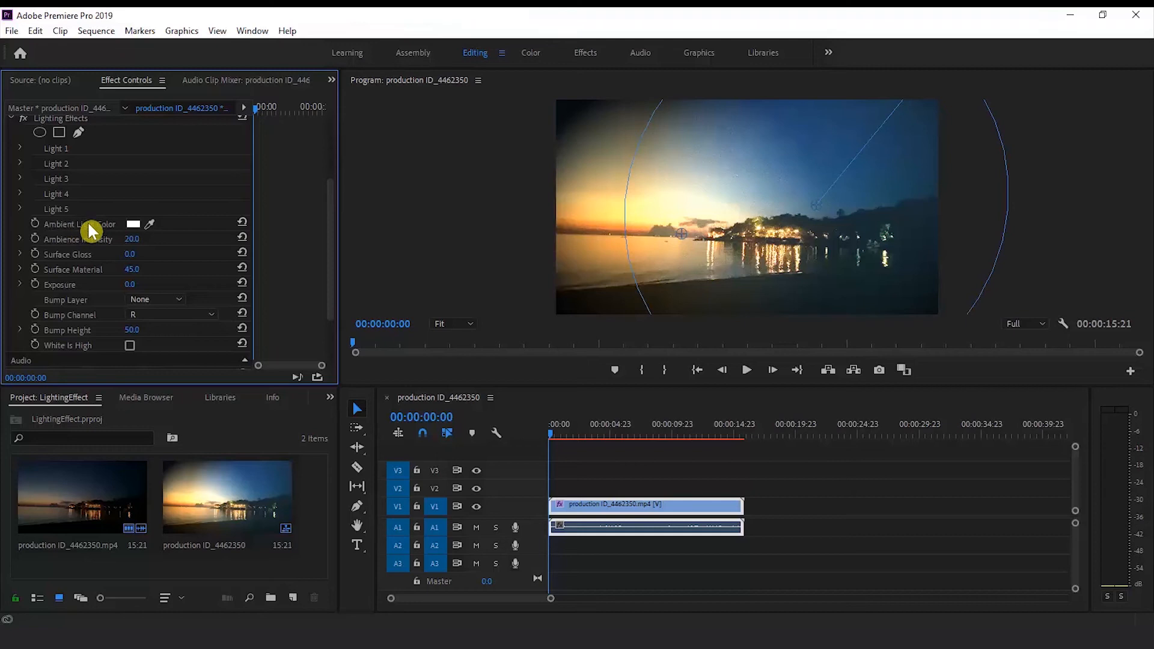
click(133, 225)
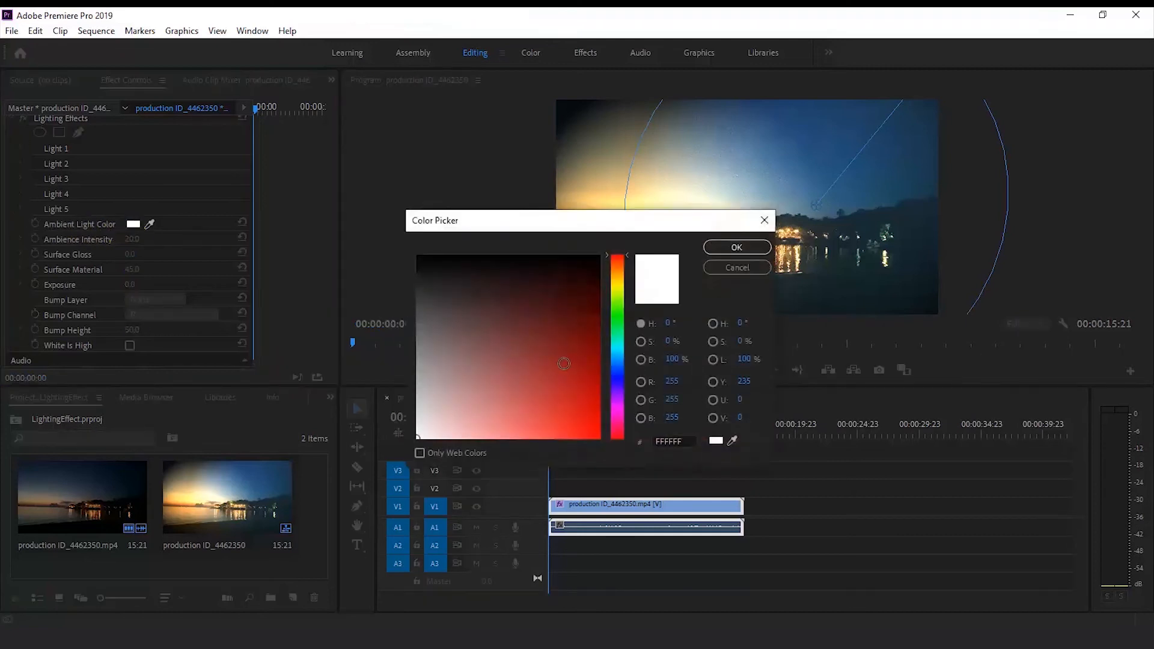
click(618, 404)
mouse_move(575, 377)
mouse_down()
mouse_move(588, 387)
mouse_move(515, 431)
mouse_move(533, 426)
mouse_up()
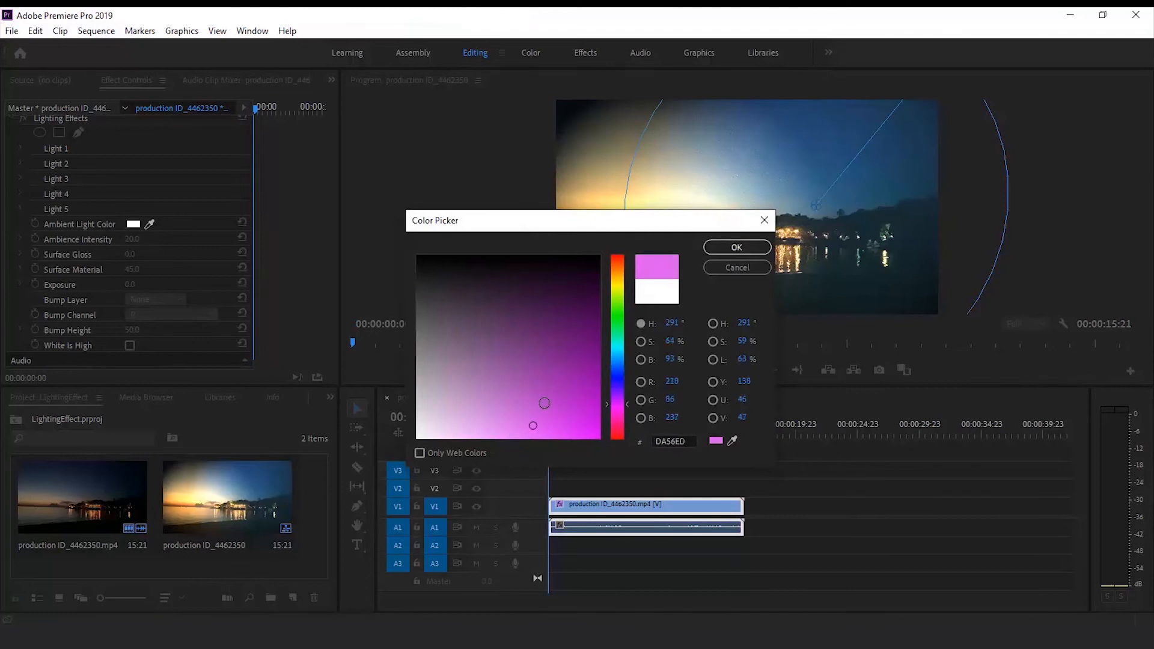
click(737, 249)
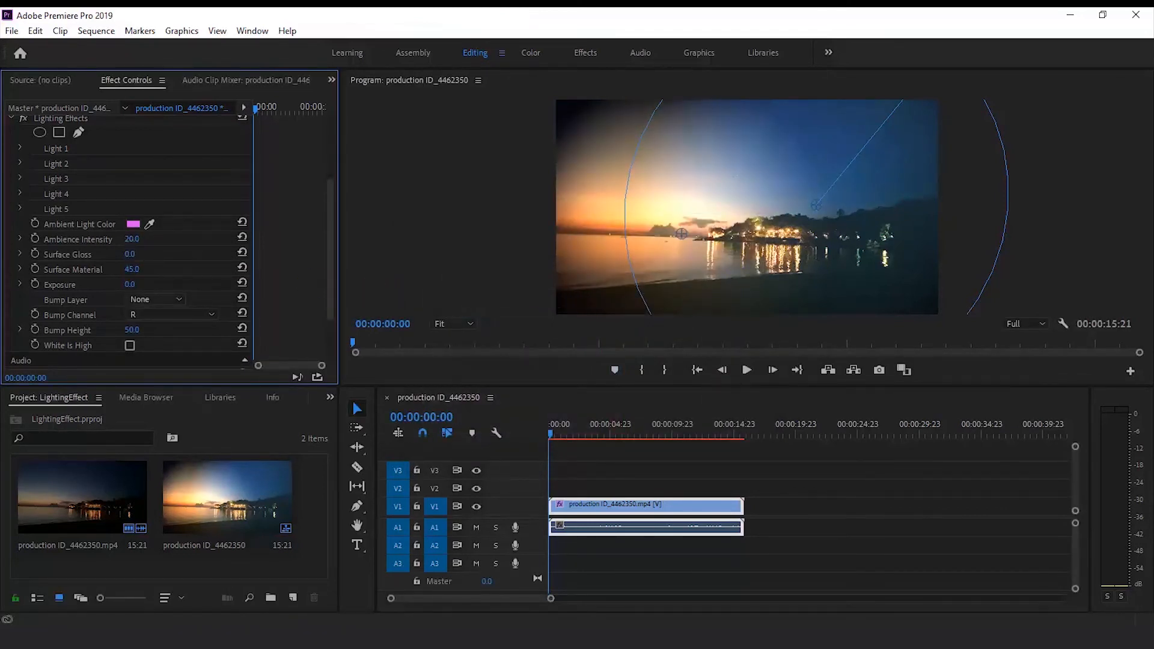
drag(132, 238, 144, 239)
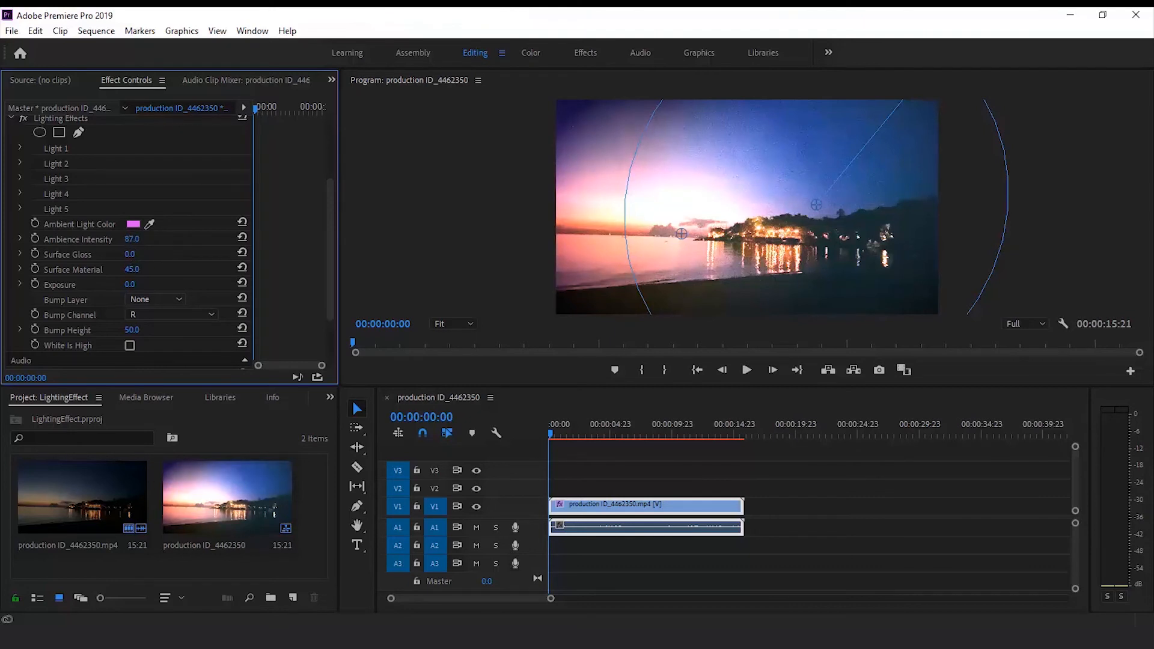
Set the Lighting Effects surface gloss to -62.0, surface material to 41.0 and exposure to 3.0
drag(134, 254, 122, 254)
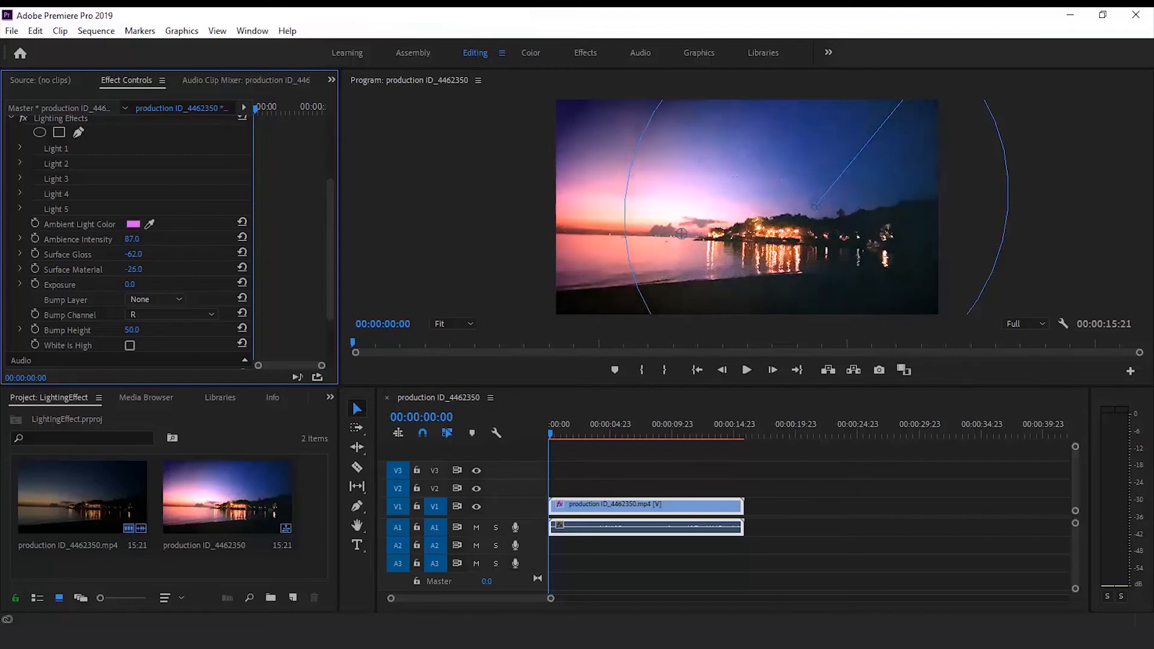
drag(132, 269, 140, 269)
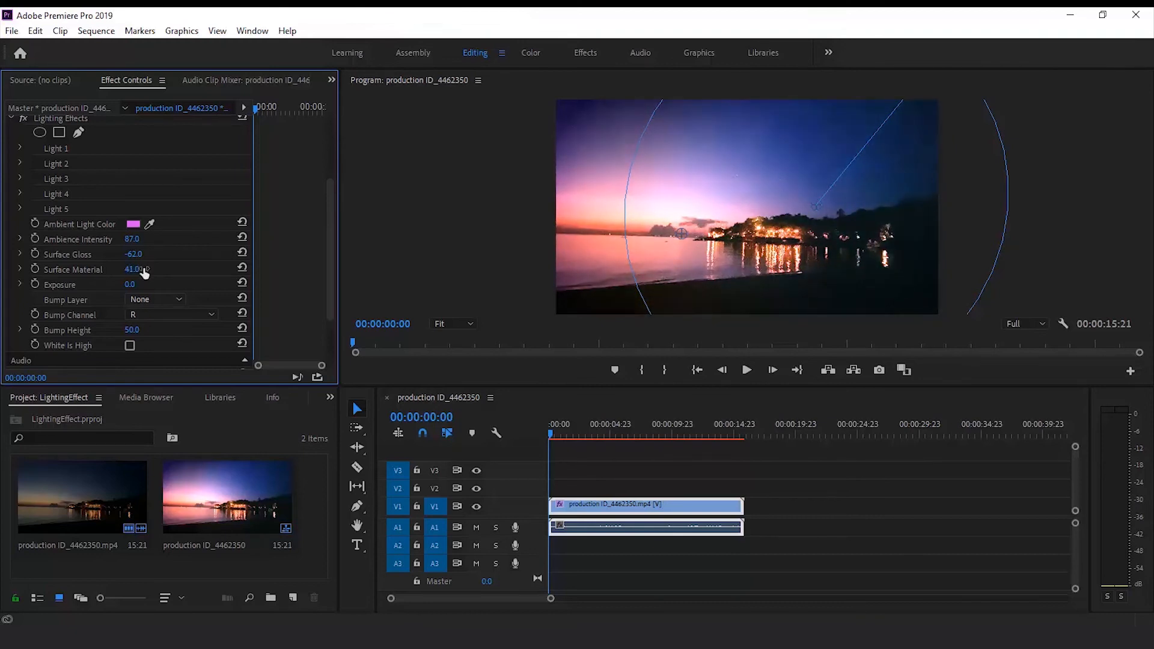
mouse_move(129, 283)
mouse_down()
mouse_move(147, 284)
mouse_move(118, 284)
mouse_up()
Import the crumpled-paper clip production ID_4822860 from Downloads into the project, with the project items shown as a list
click(38, 598)
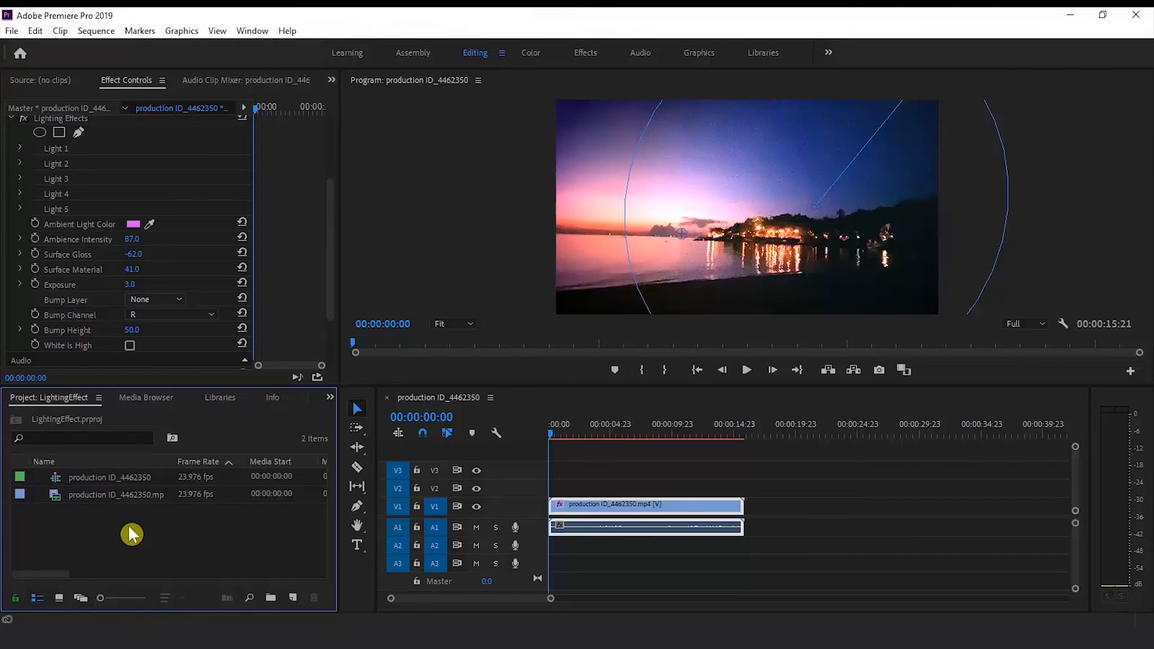
double_click(131, 535)
click(332, 422)
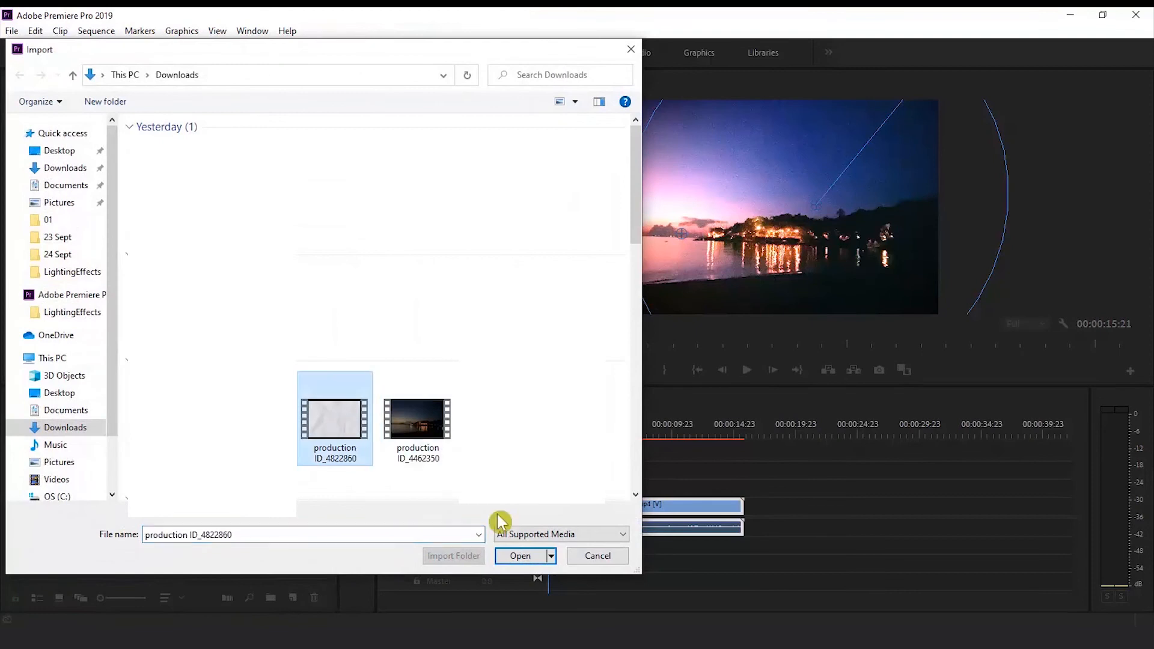
click(518, 556)
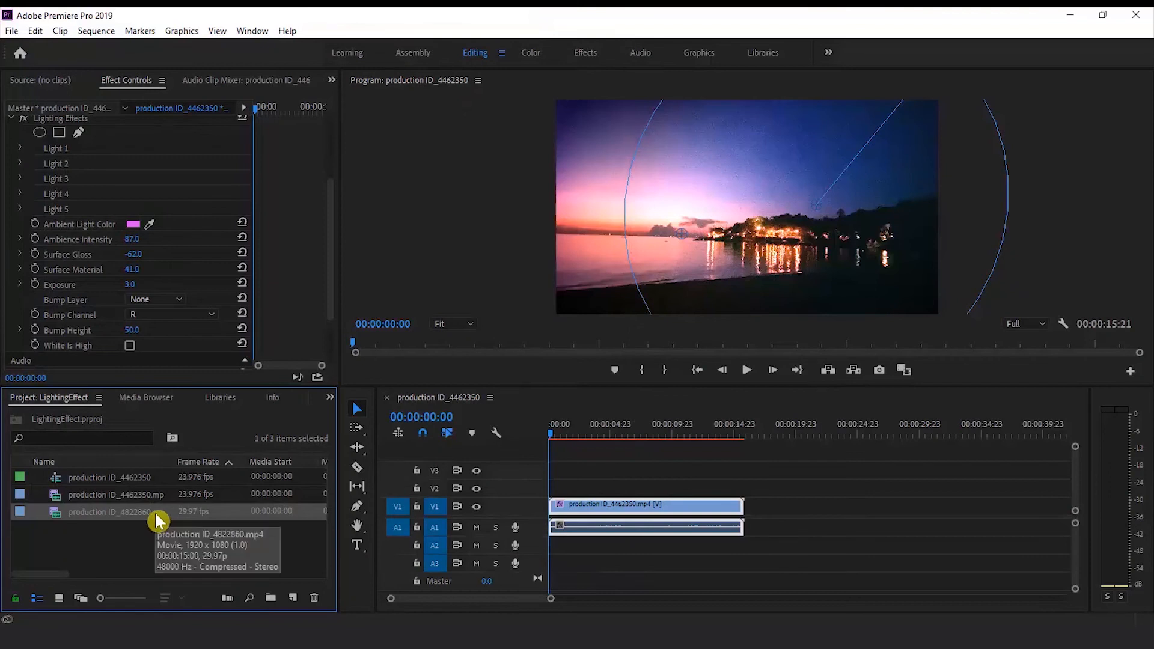
Place the crumpled-paper clip on track V2 above the beach clip, starting at 00:00, and apply Lighting Effects to it
drag(157, 521, 552, 497)
click(583, 488)
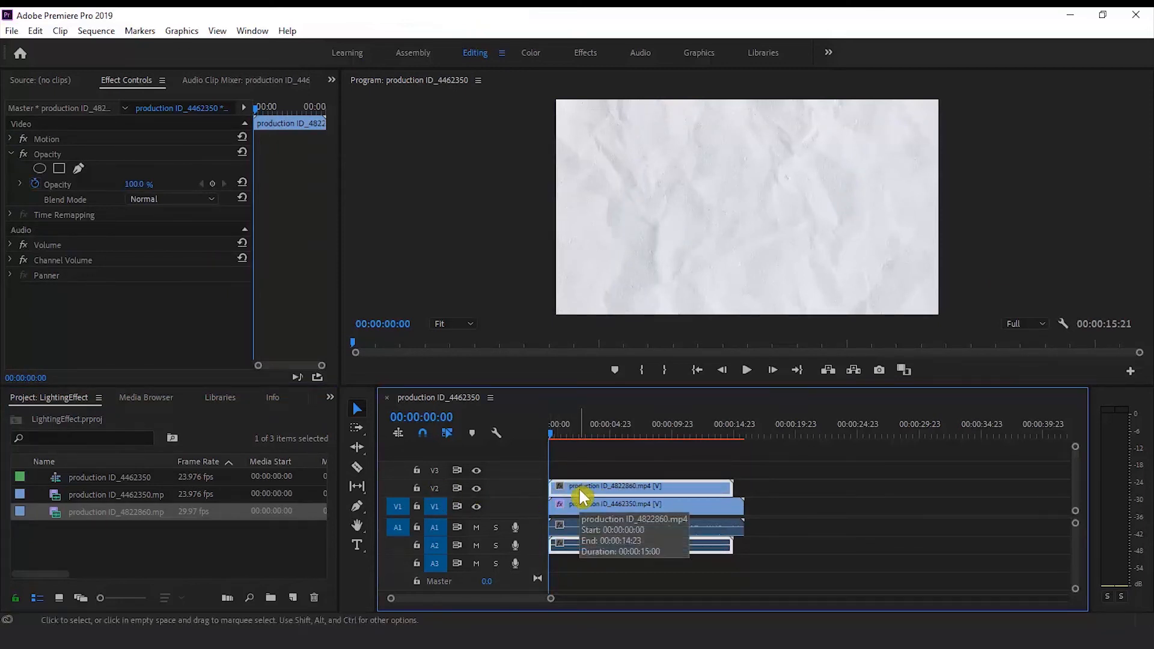
click(586, 55)
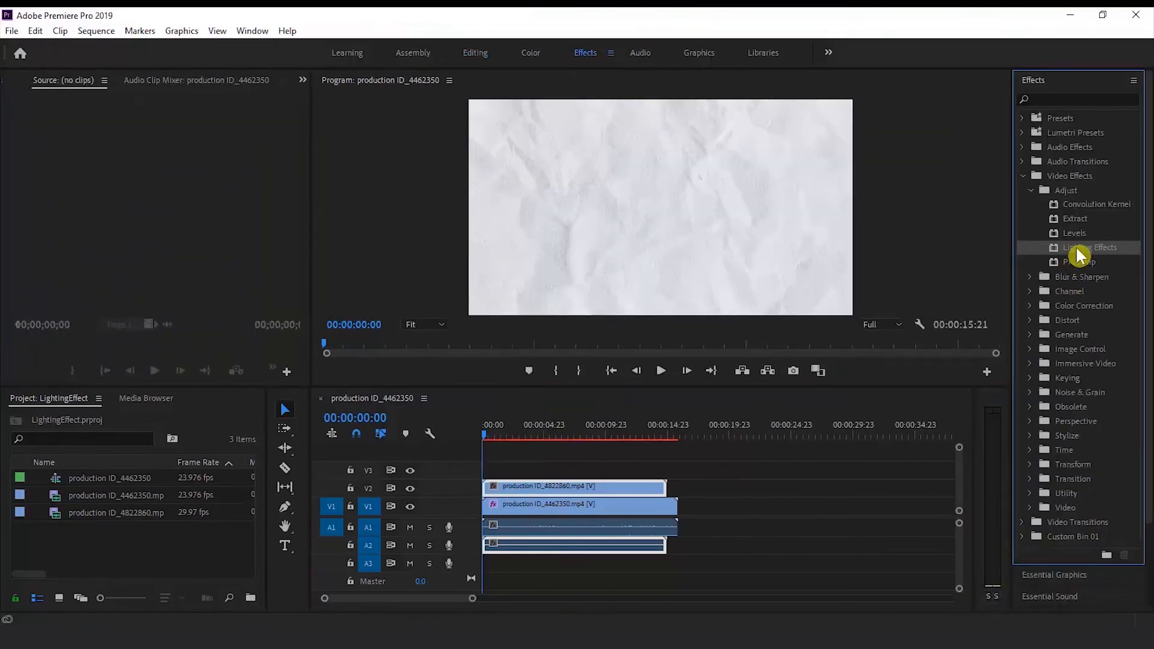
drag(1078, 249, 639, 492)
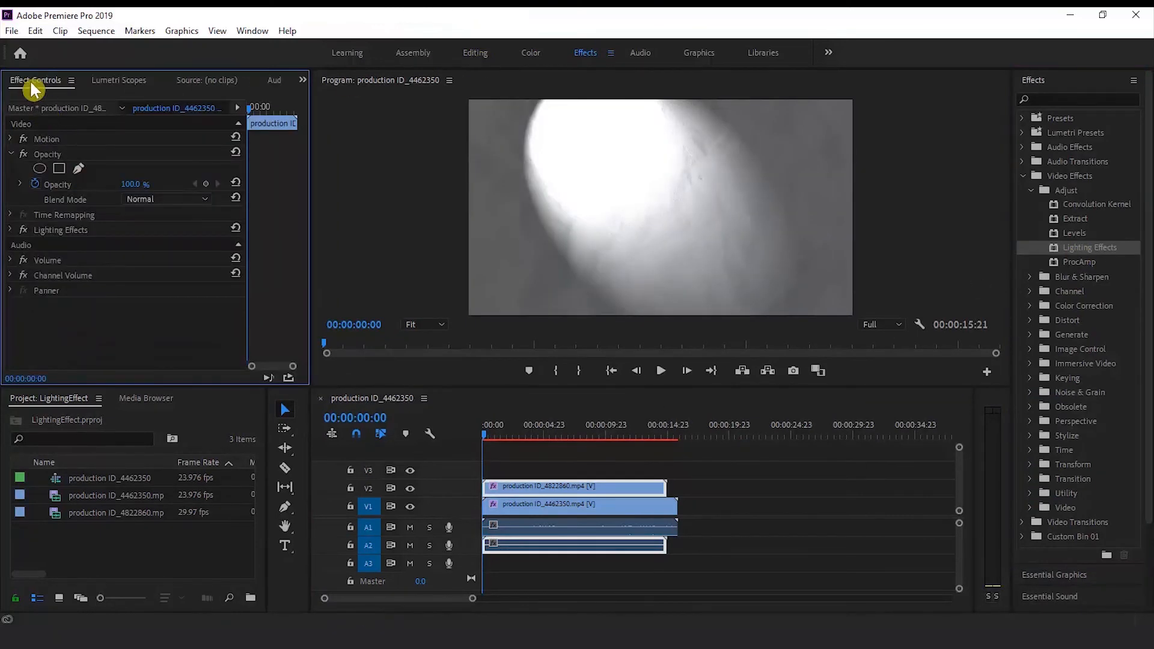
Toggle Lighting Effects off and on for the paper clip to compare its appearance with and without it
click(92, 231)
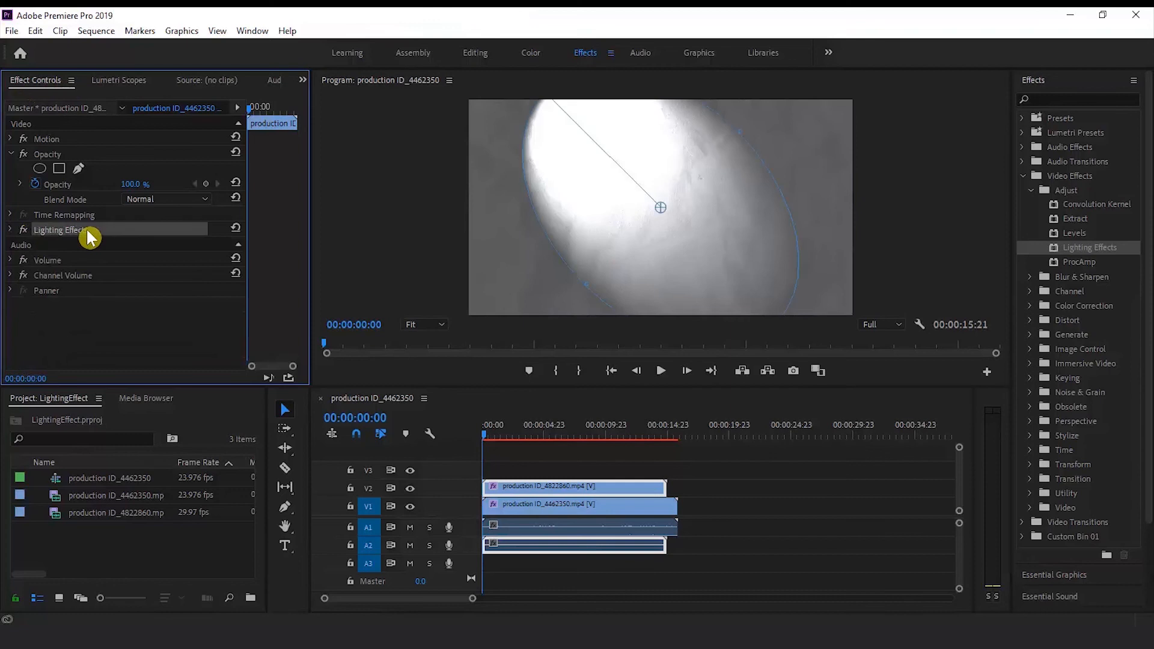
click(23, 231)
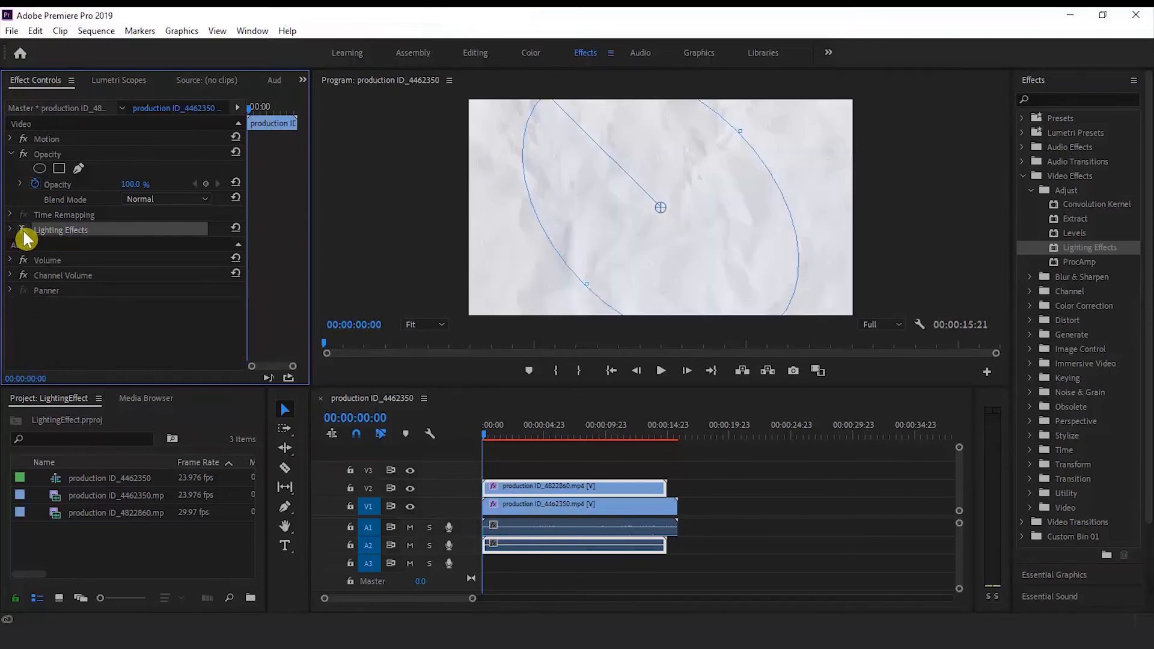
click(23, 231)
click(23, 232)
click(23, 232)
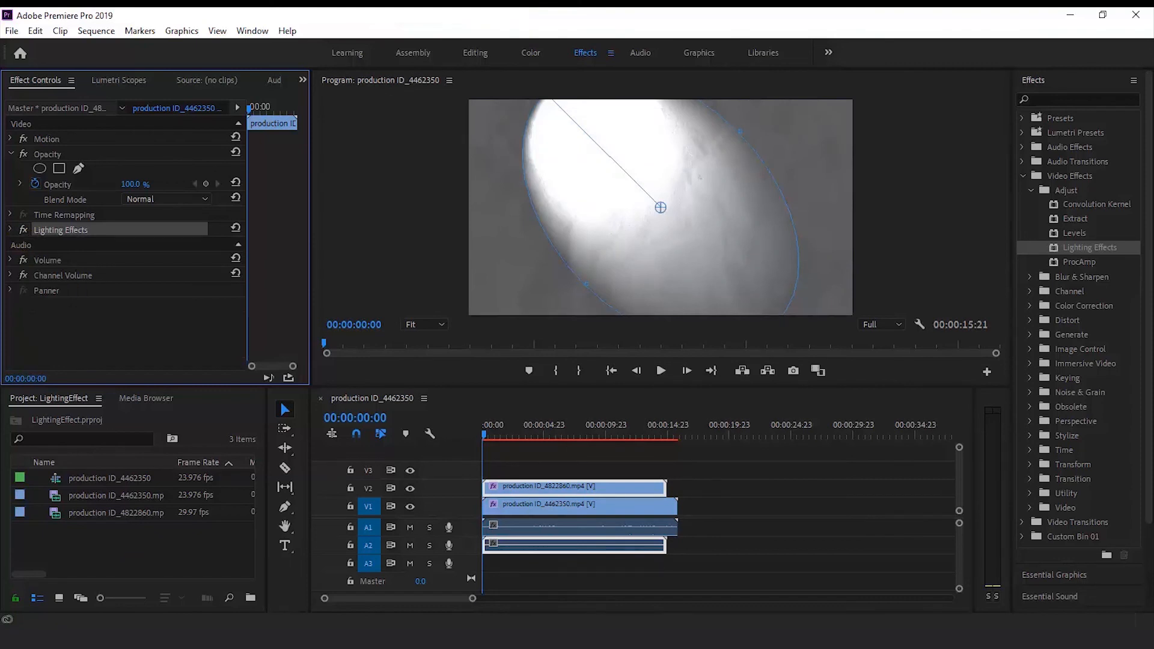
Expand the paper clip's Lighting Effects and set Light 1's color to a medium blue-violet
click(10, 231)
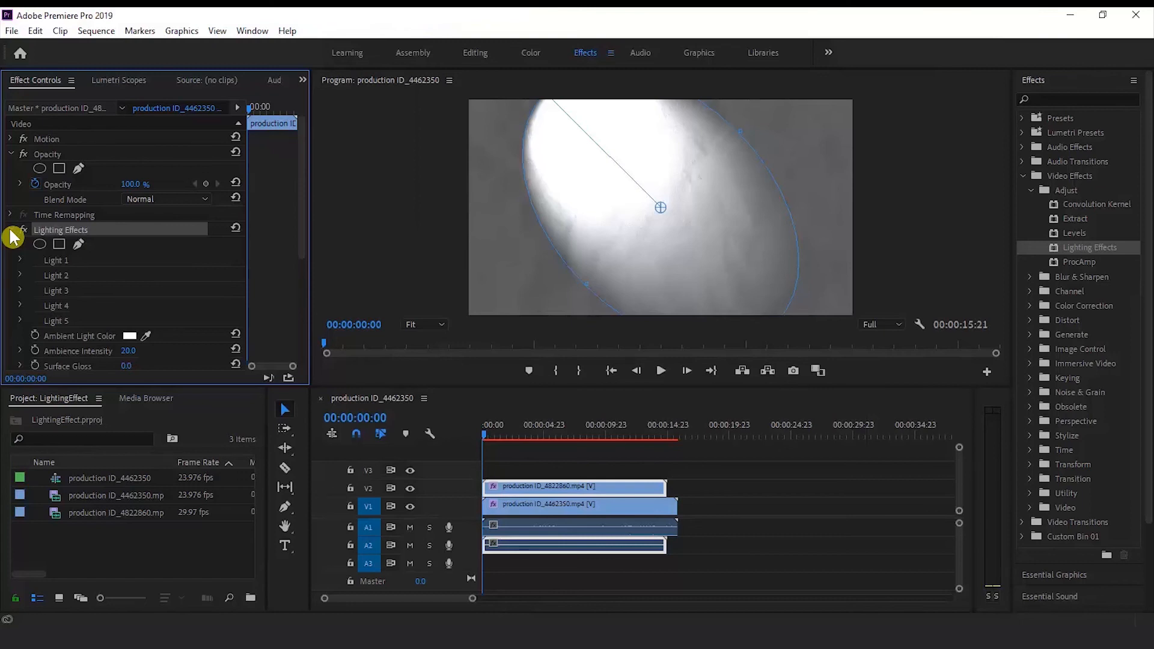
click(20, 261)
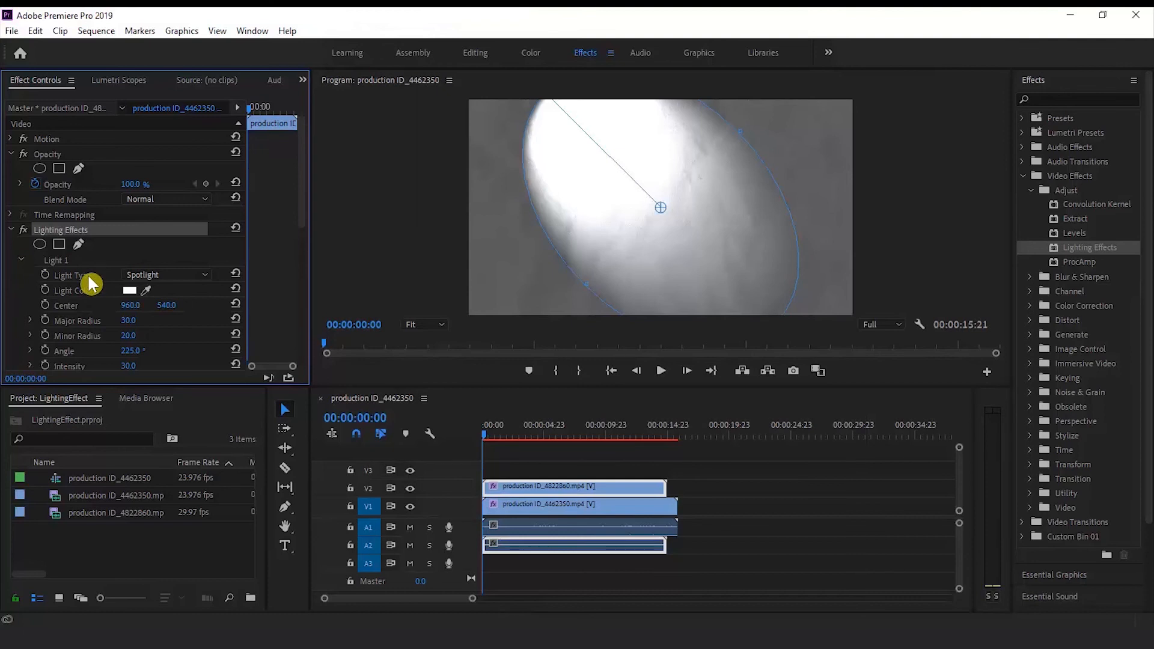
click(132, 293)
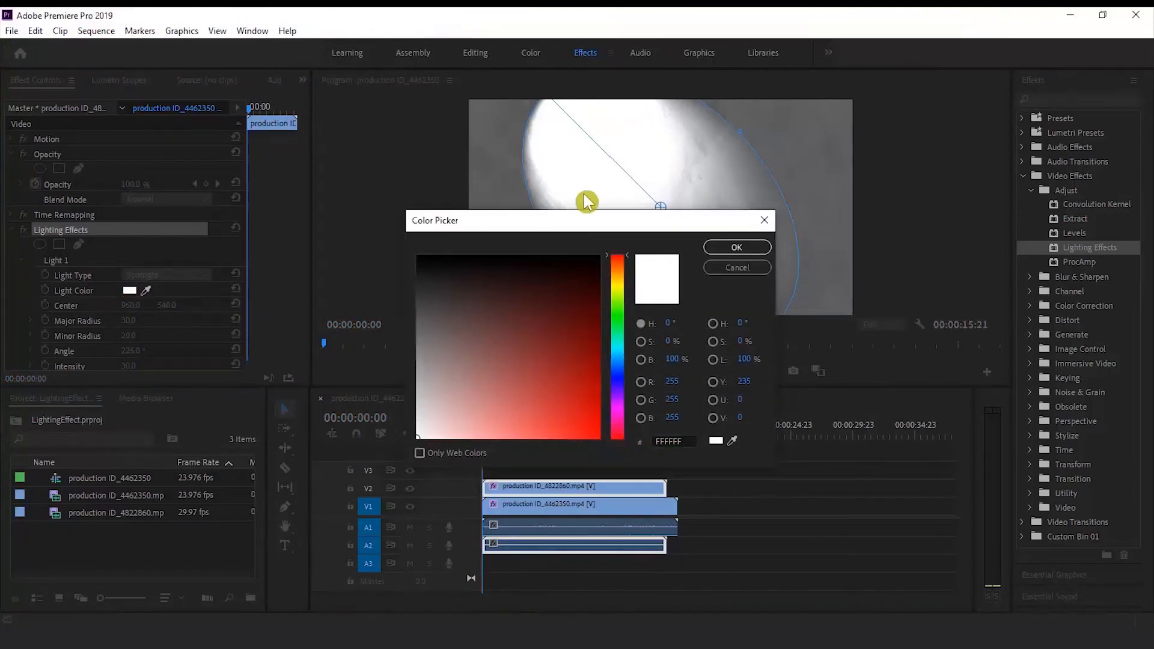
click(621, 288)
drag(621, 289, 619, 380)
click(560, 429)
click(524, 424)
click(722, 257)
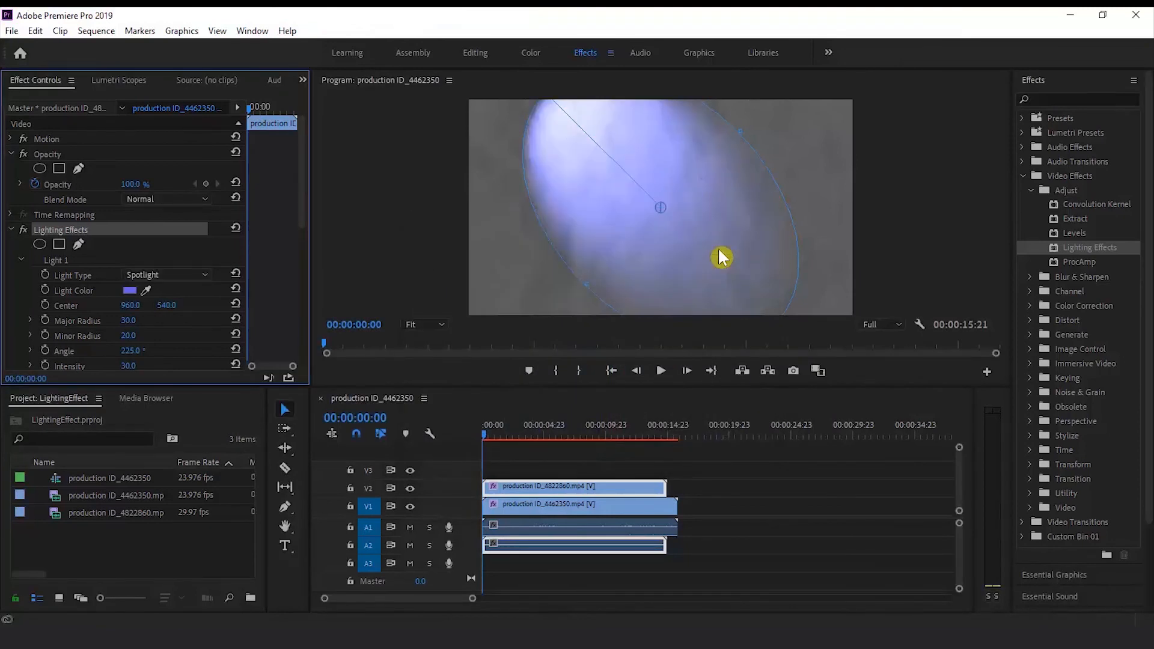
Adjust Light 1 of the paper clip to center 1011.0, 540.0, major radius 31.0 and angle 1x261.9°
mouse_move(129, 305)
mouse_down()
mouse_move(151, 305)
mouse_move(130, 321)
mouse_move(142, 323)
mouse_up()
scroll(116, 348, down, 3)
click(28, 310)
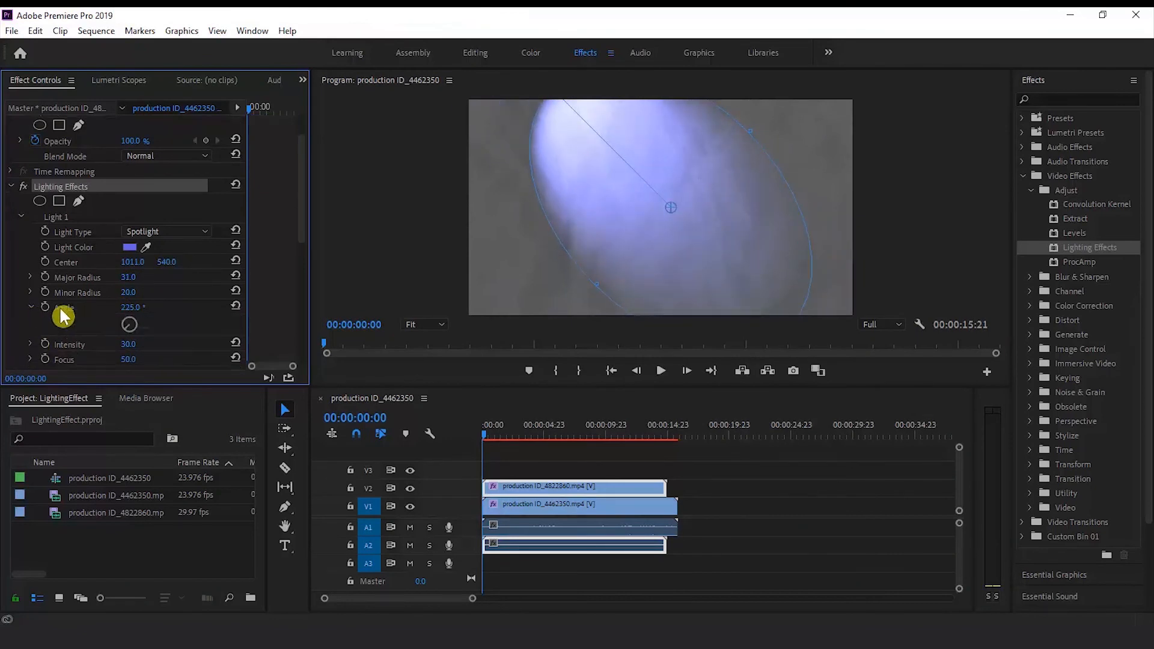
click(125, 320)
mouse_move(124, 323)
mouse_down()
mouse_move(185, 377)
mouse_move(124, 343)
mouse_move(118, 325)
mouse_up()
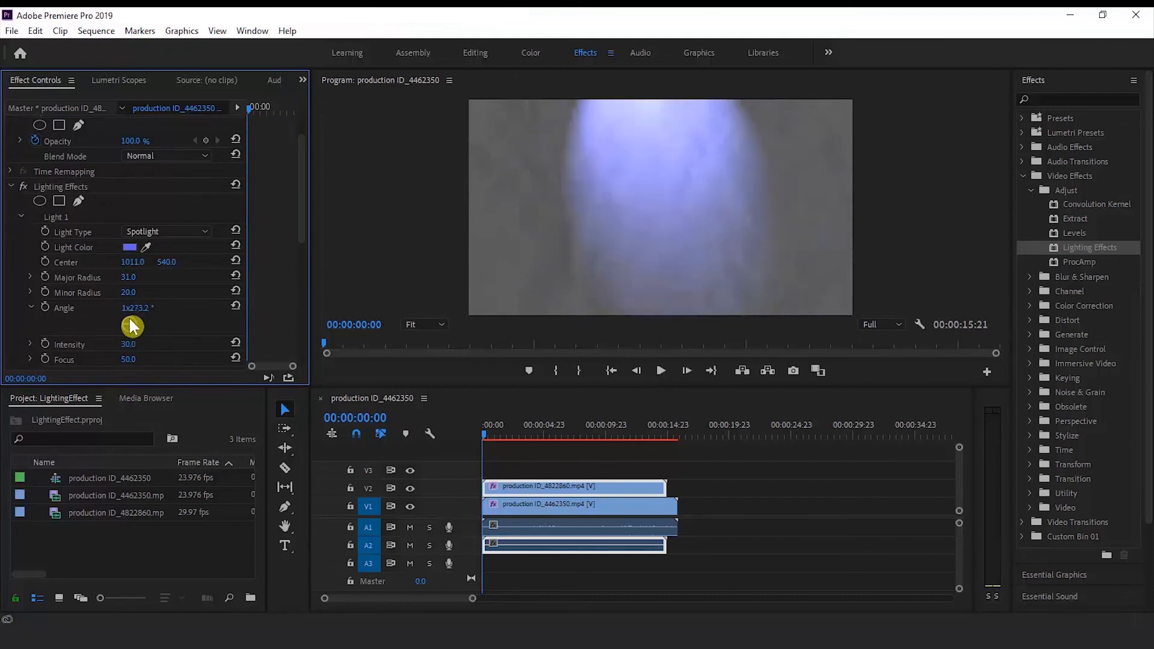
click(129, 320)
drag(128, 320, 125, 324)
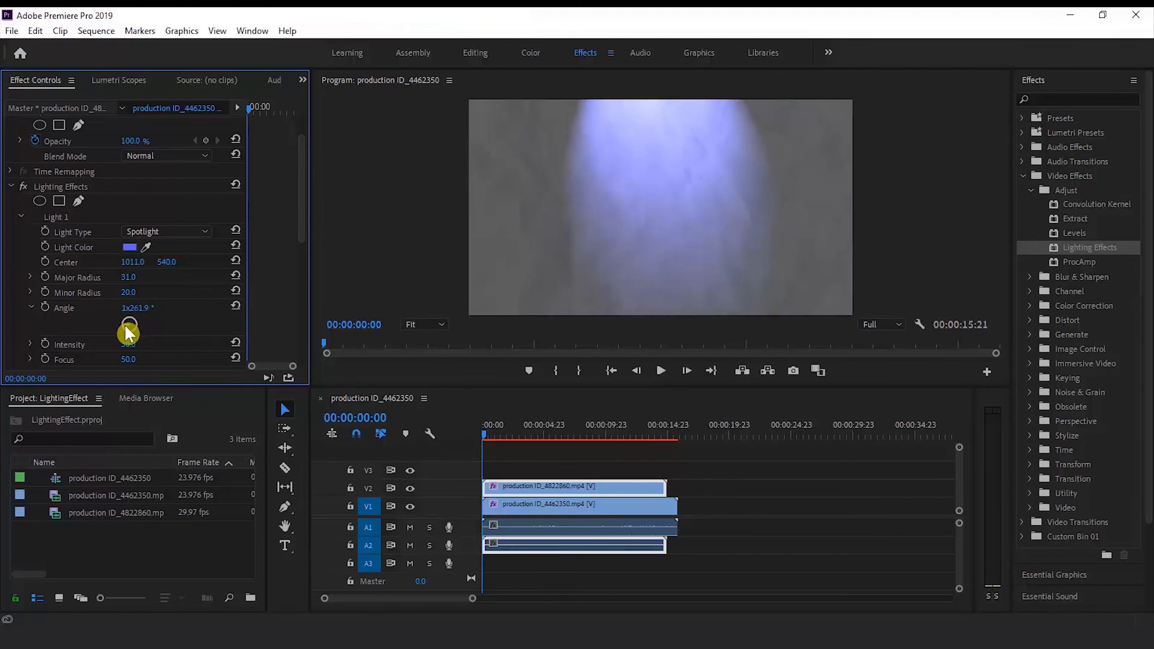
Set the paper clip's Light 1 color to pink, F073F5
click(139, 247)
click(529, 420)
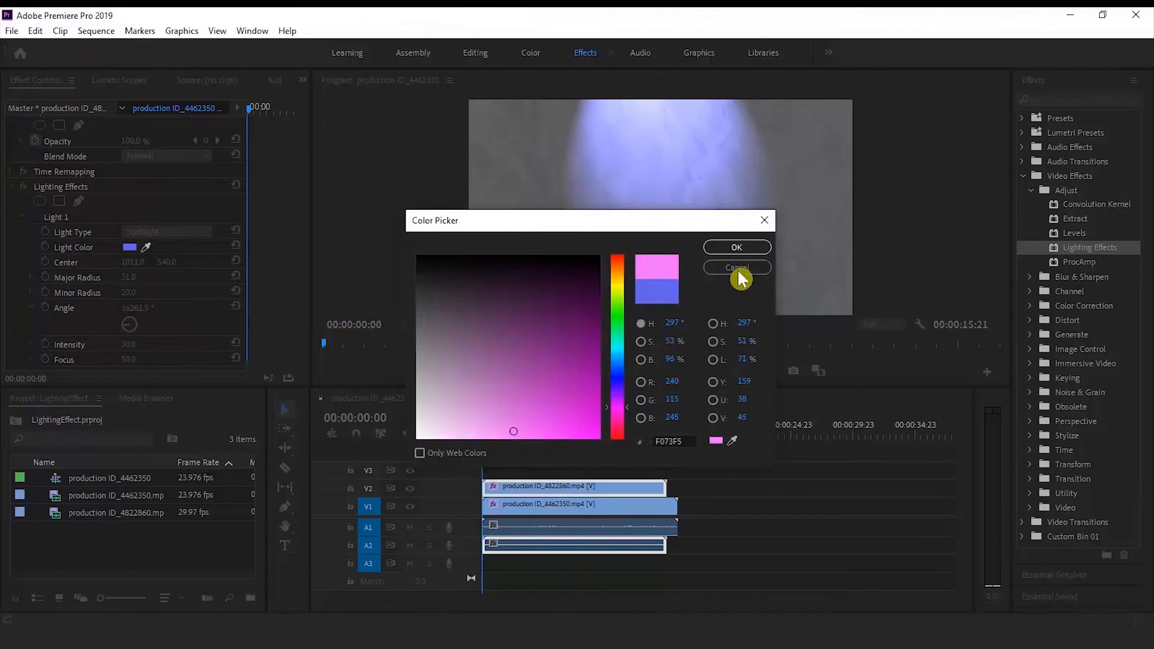
click(735, 251)
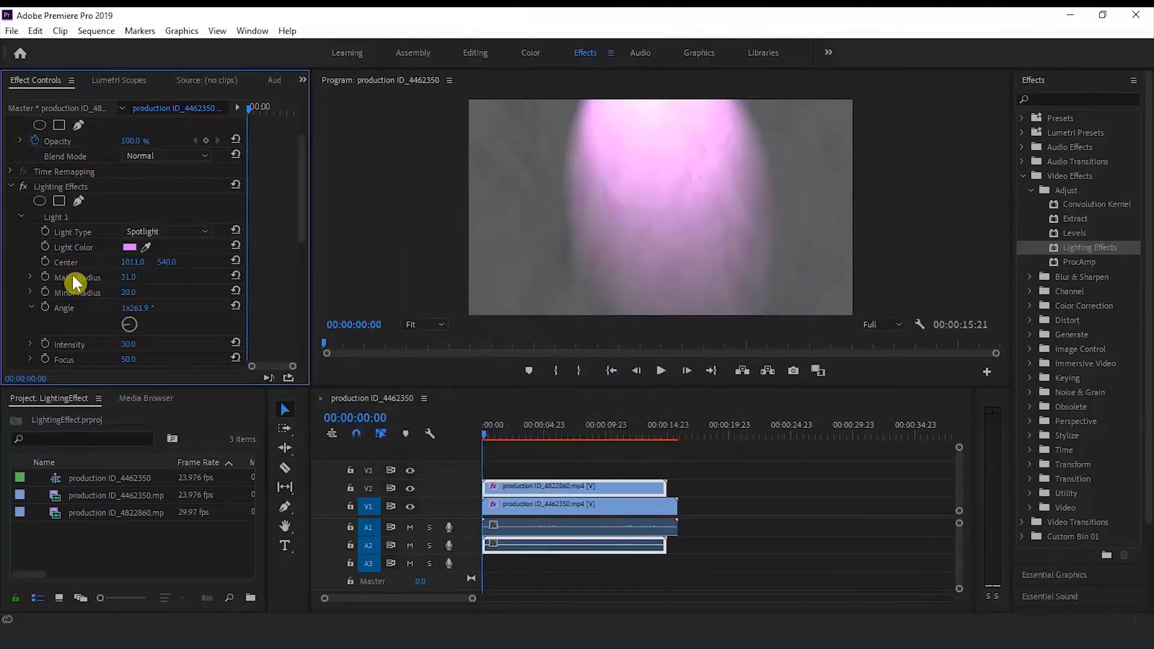
Change the paper clip's Light 1 color to a light blue-violet
click(129, 247)
click(617, 377)
click(508, 432)
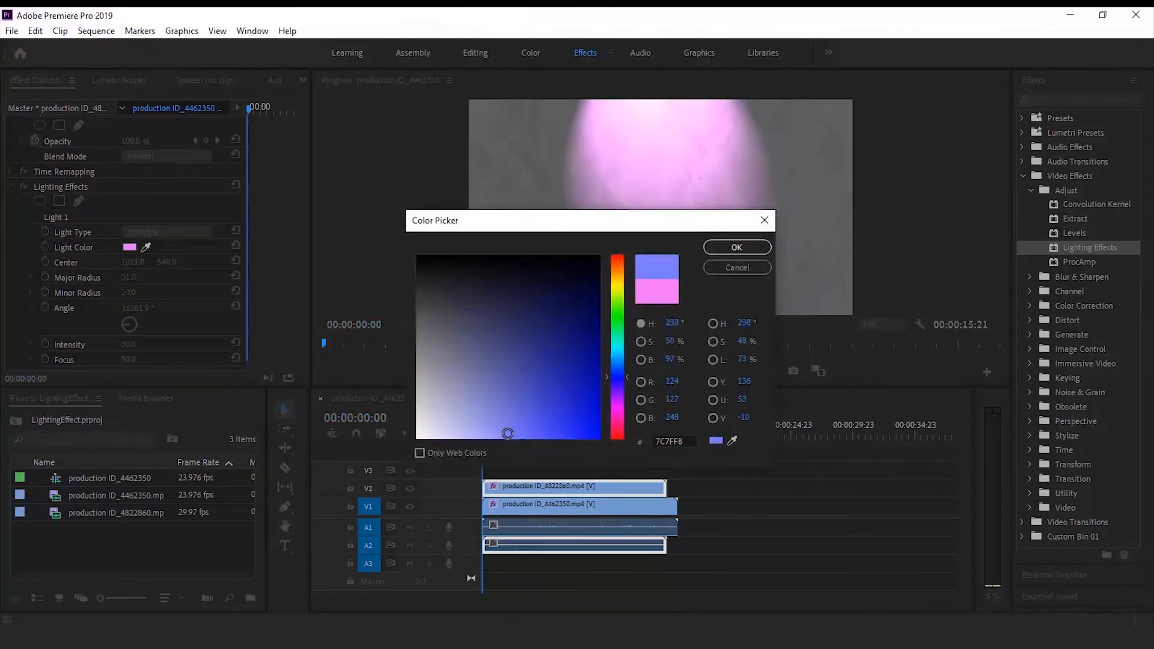
click(625, 385)
click(735, 248)
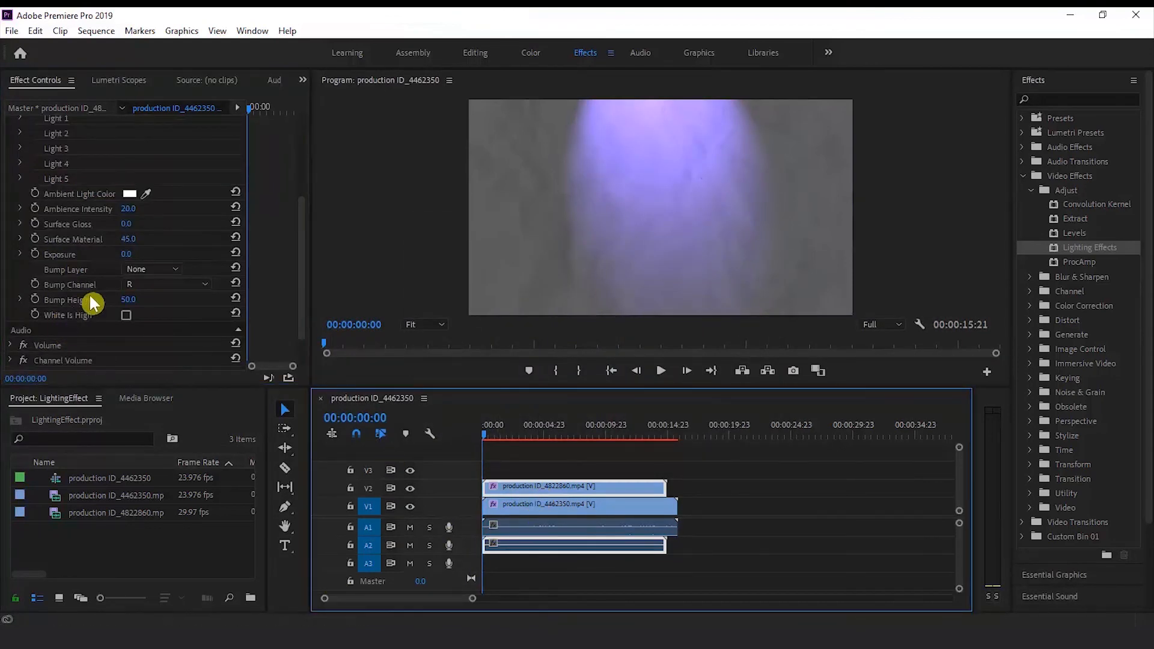
Set the Bump Layer of the paper clip's Lighting Effects to Video 2 and select that clip on track V2
click(149, 273)
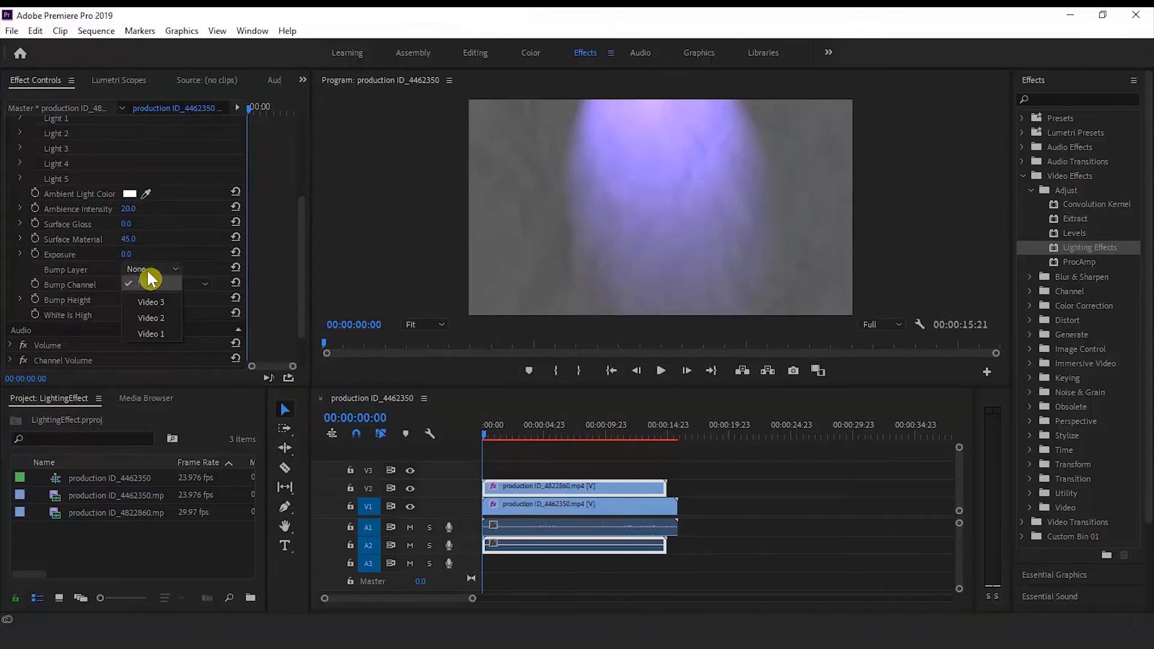
click(158, 321)
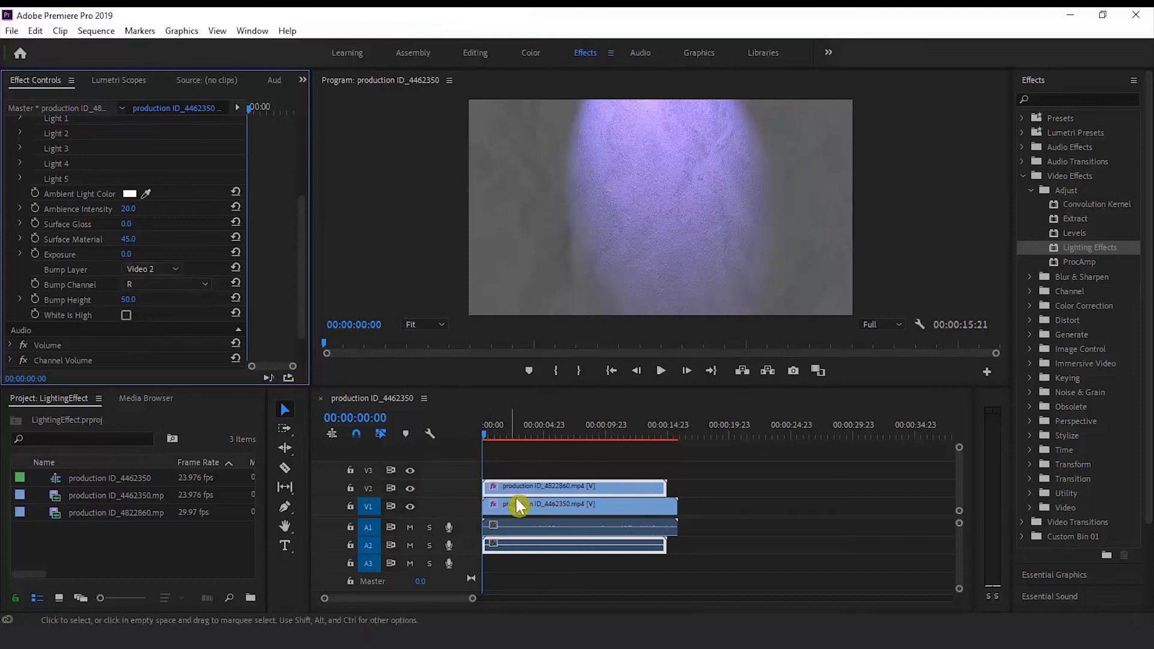
click(539, 492)
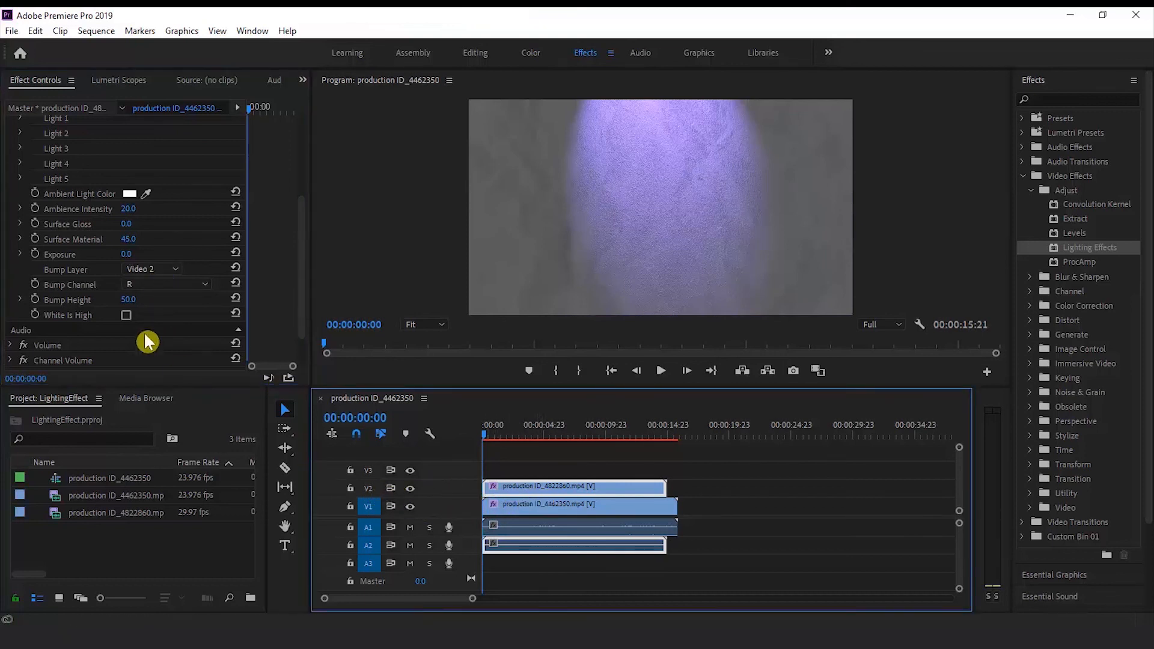
Try bump channel G and return to R, with Bump Height at 100.0 and White Is High turned off
click(174, 287)
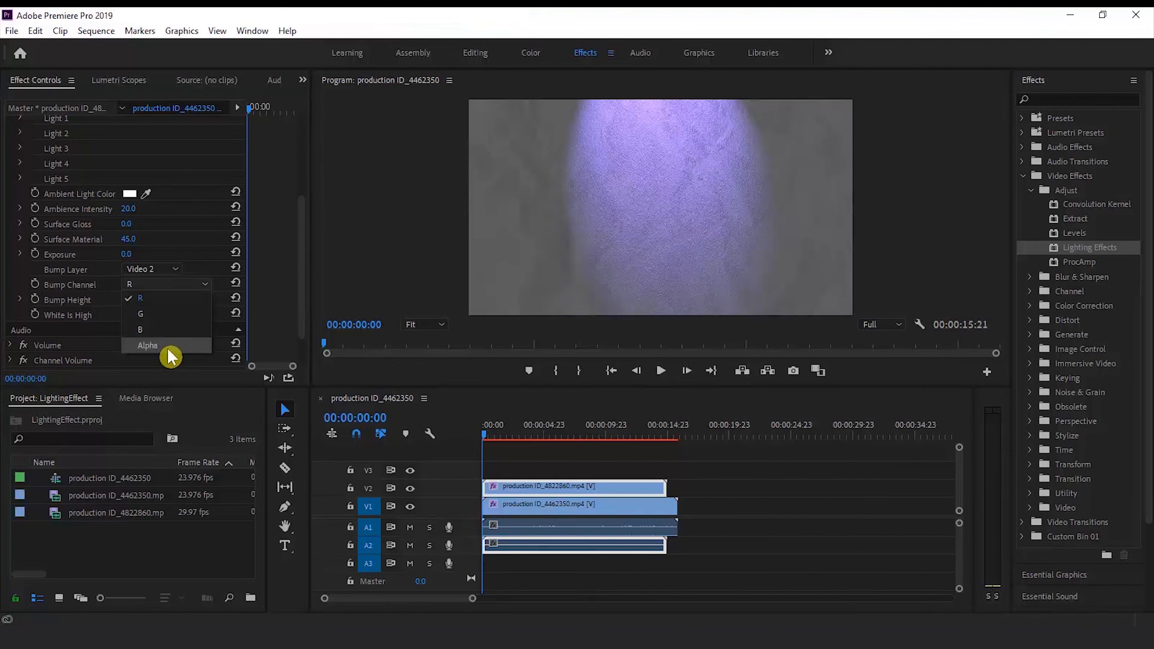
click(171, 316)
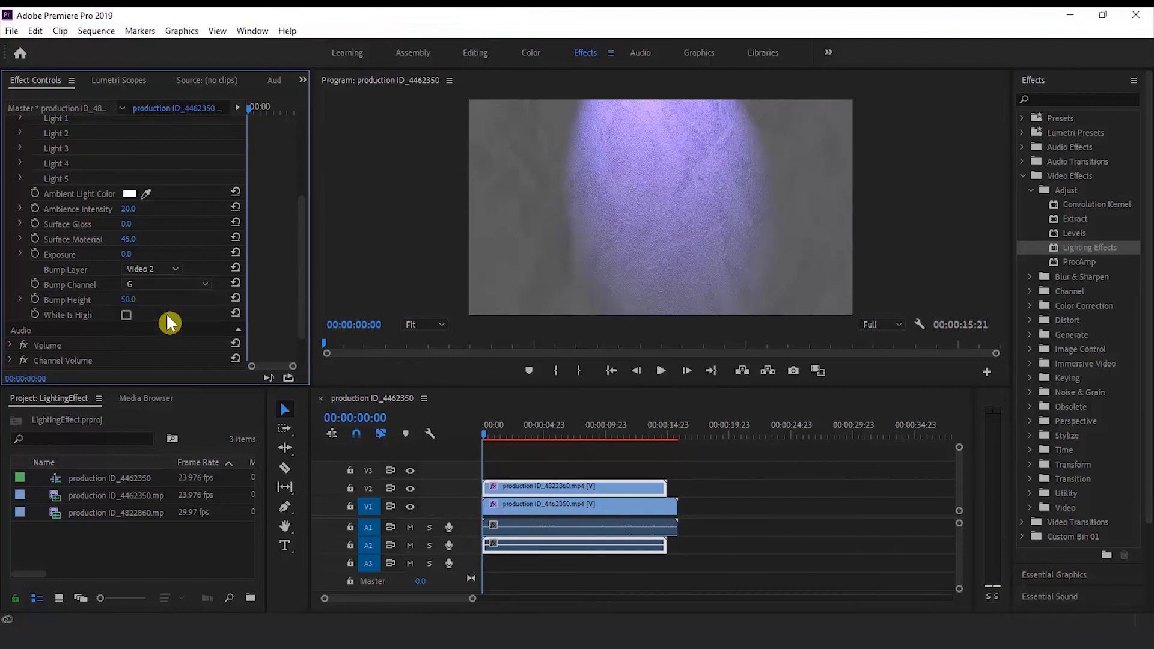
click(161, 288)
click(164, 305)
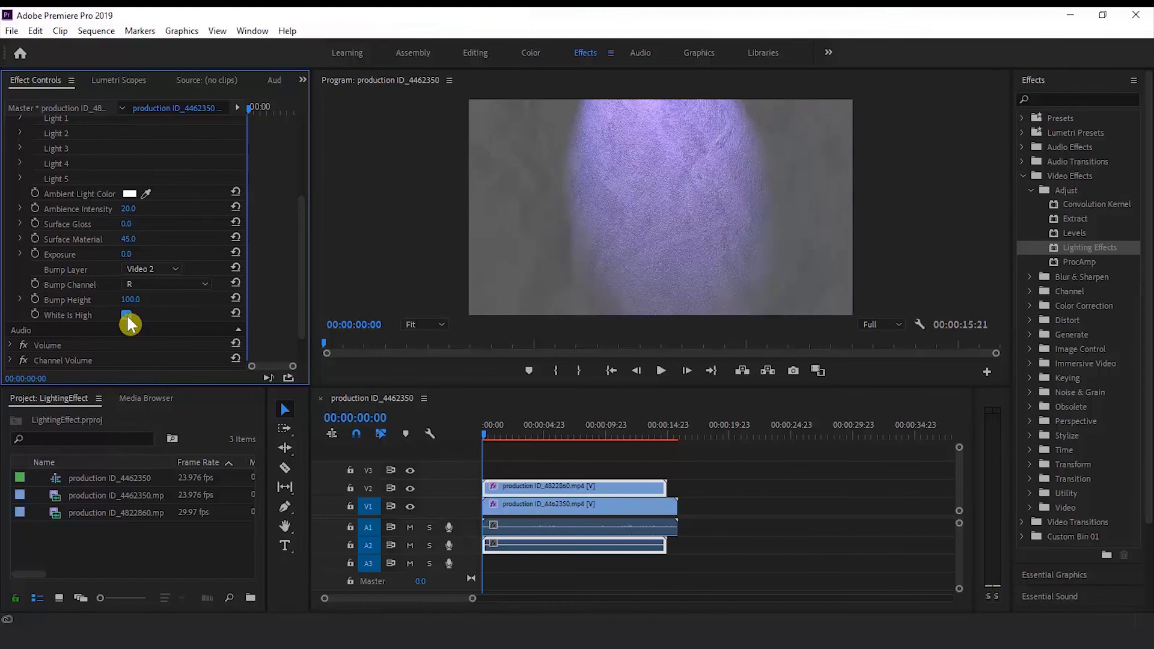
click(126, 315)
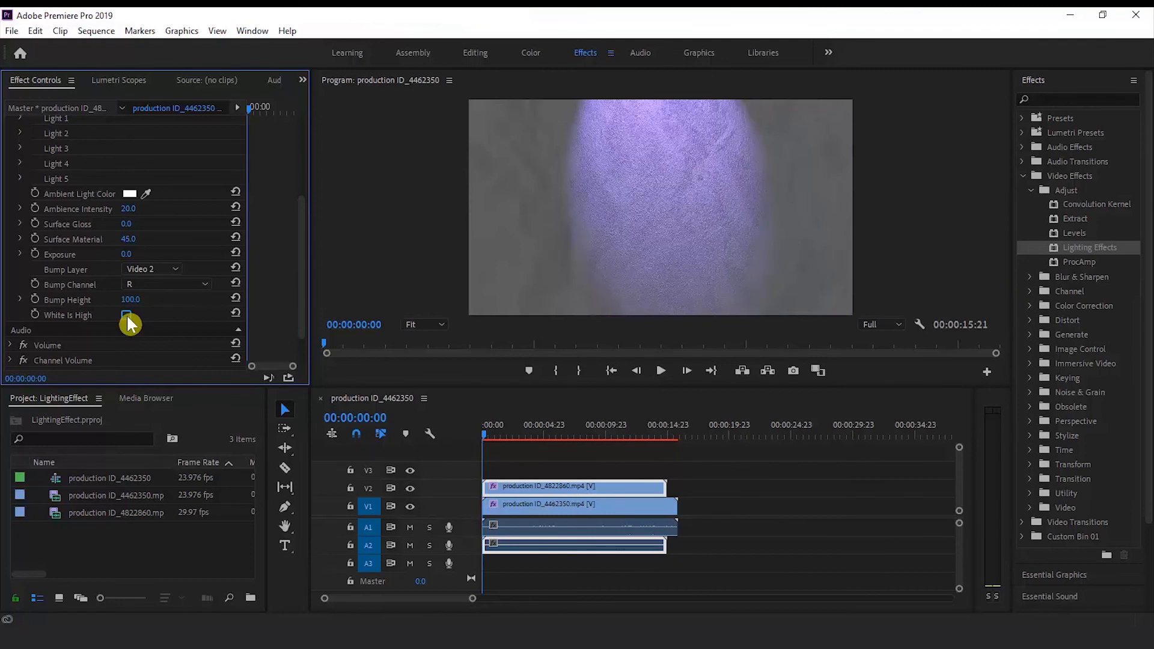
Collapse the Lighting Effects settings, set the paper clip's opacity blend mode to Overlay, and deselect the clip
scroll(306, 250, up, 3)
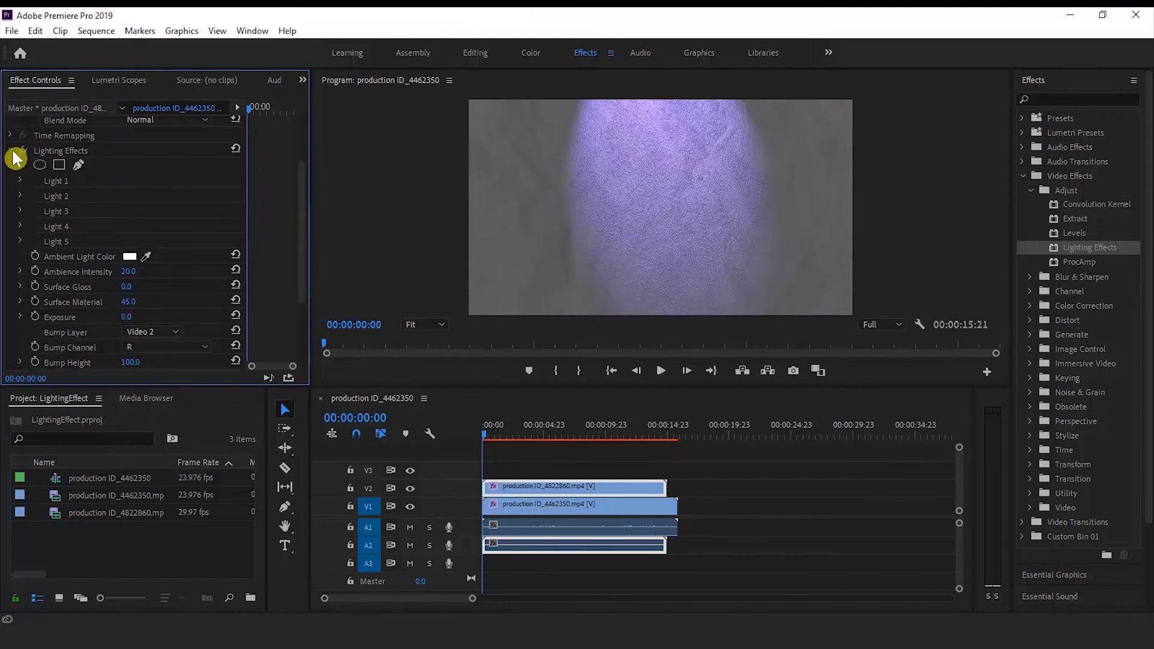
click(13, 152)
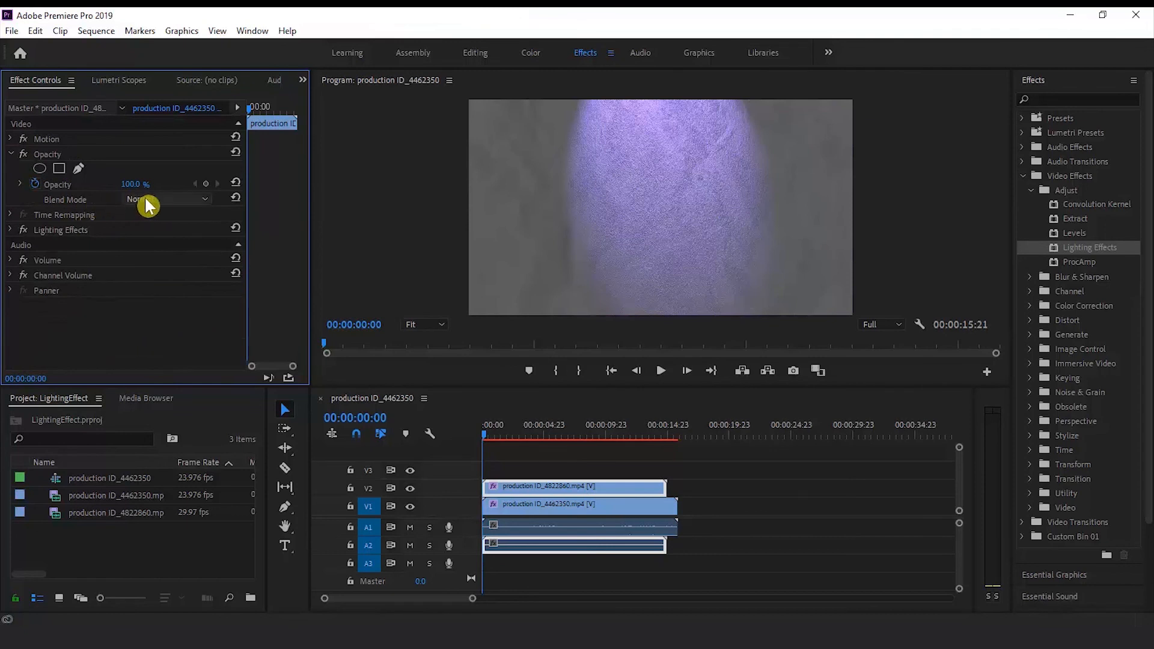
click(146, 205)
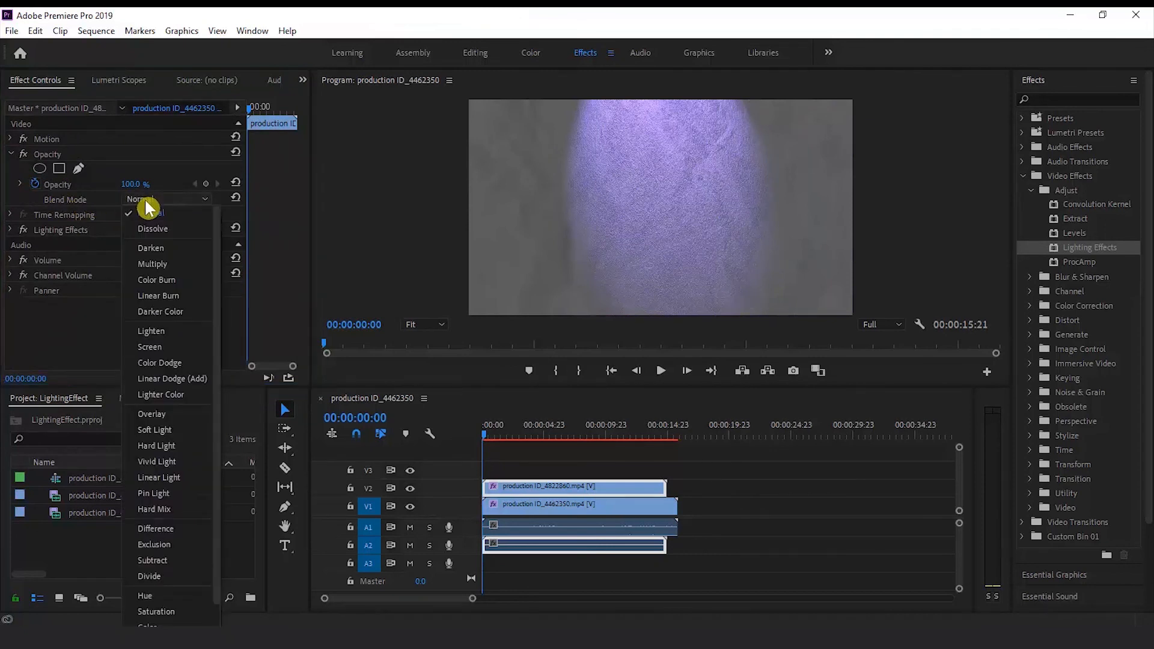
click(150, 413)
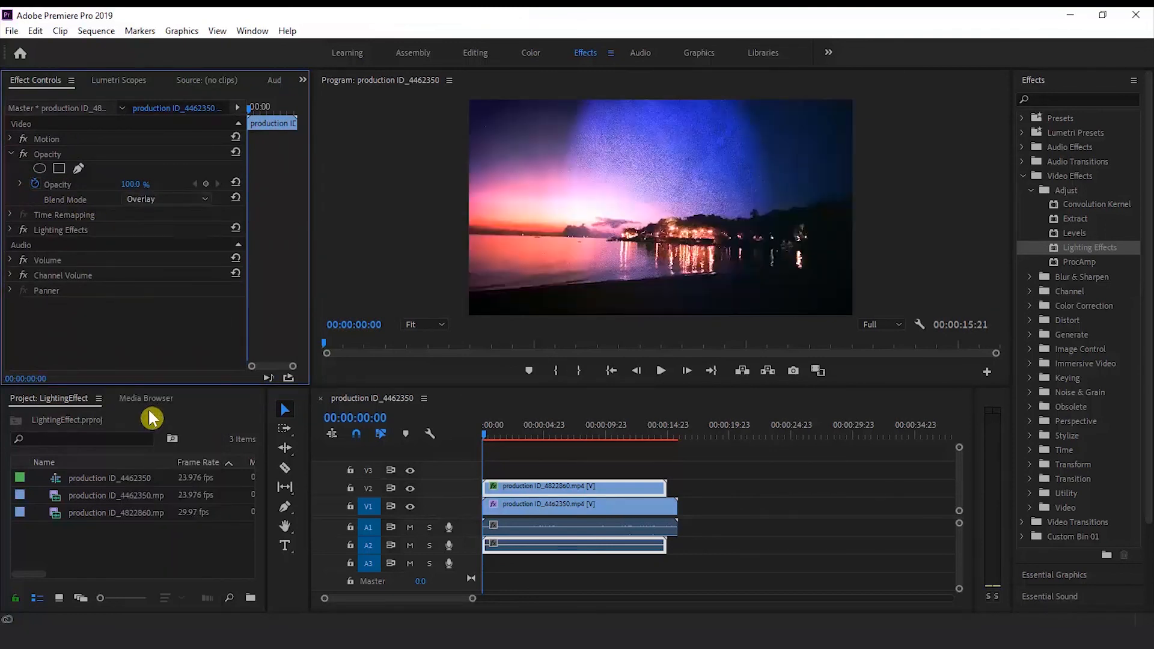
click(466, 469)
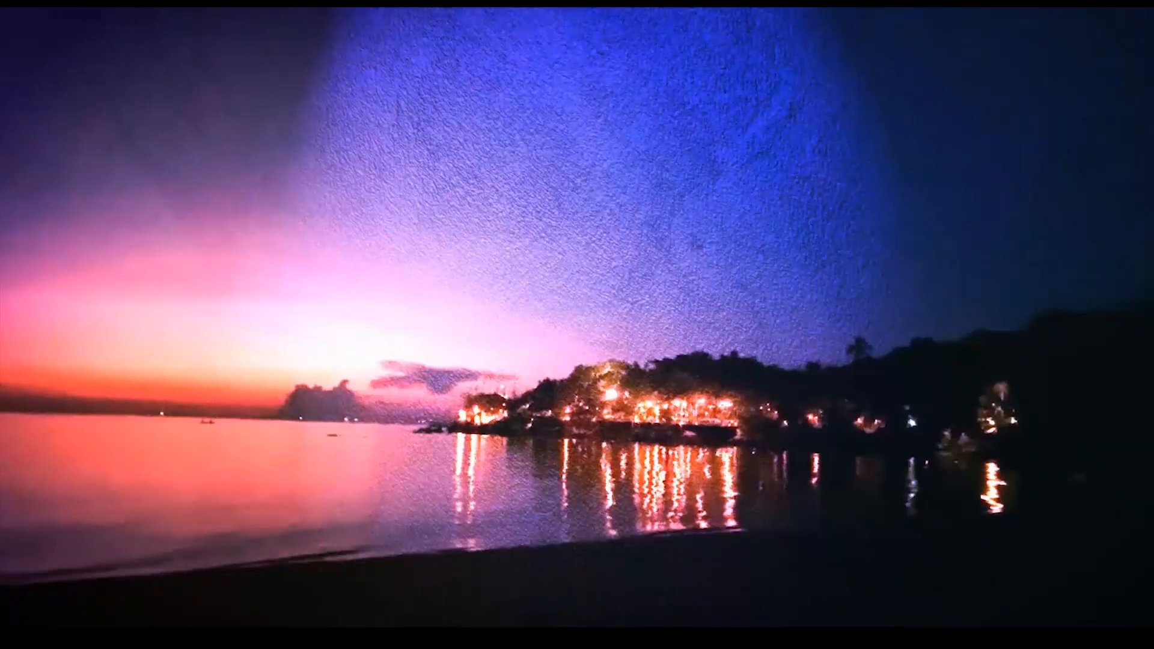